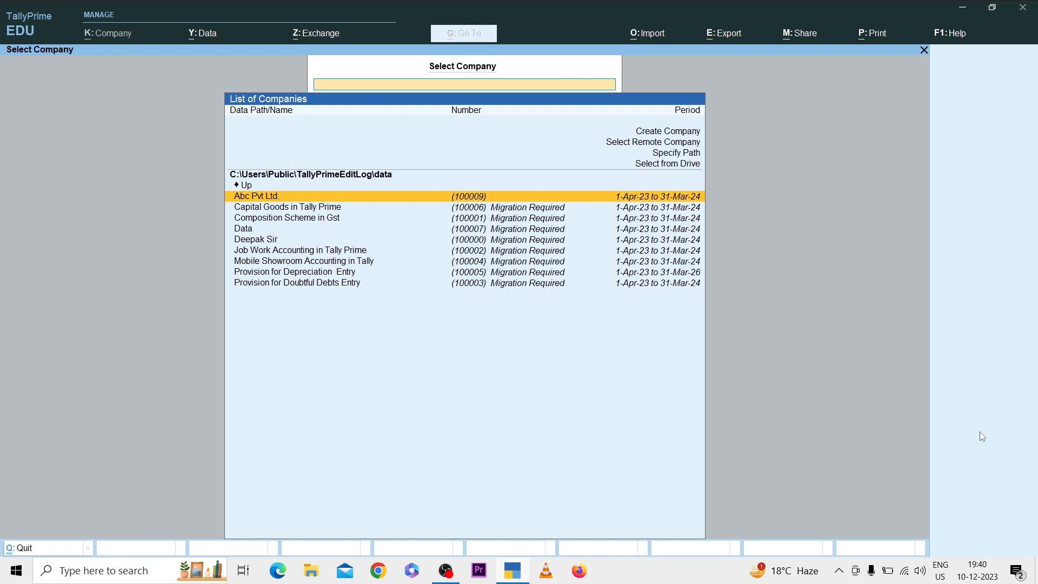
# Step: Start creating a new company named "Second Company Pvt Ltd with Password", keeping the same mailing name
pyautogui.press('Up')
pyautogui.press('Up')
pyautogui.press('Up')
pyautogui.press('Up')
pyautogui.press('Up')
pyautogui.press('Up')
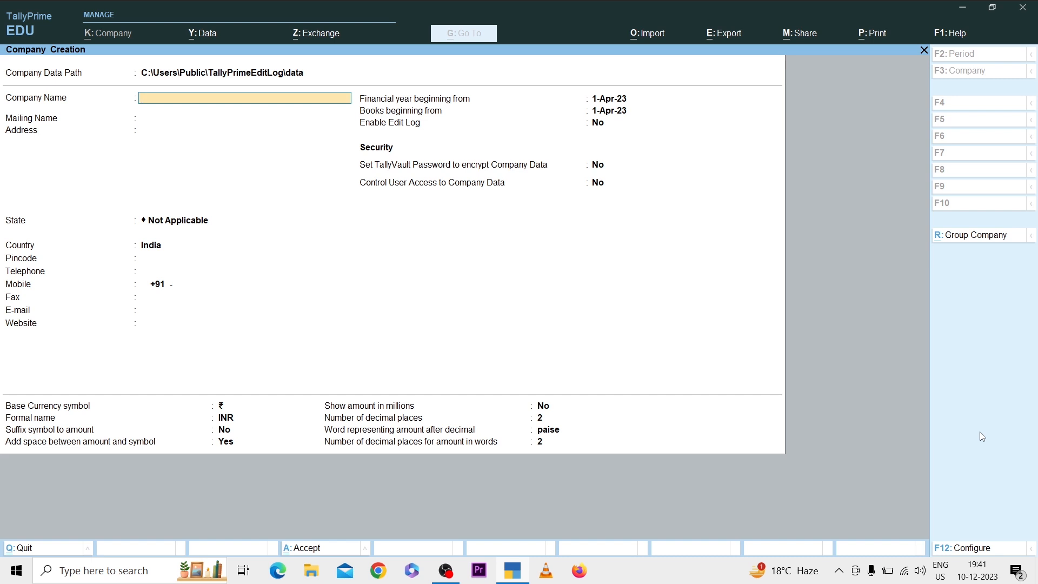
pyautogui.write('Second Company Pvt Ltd with Passwor')
pyautogui.press('Return')
pyautogui.press('Return')
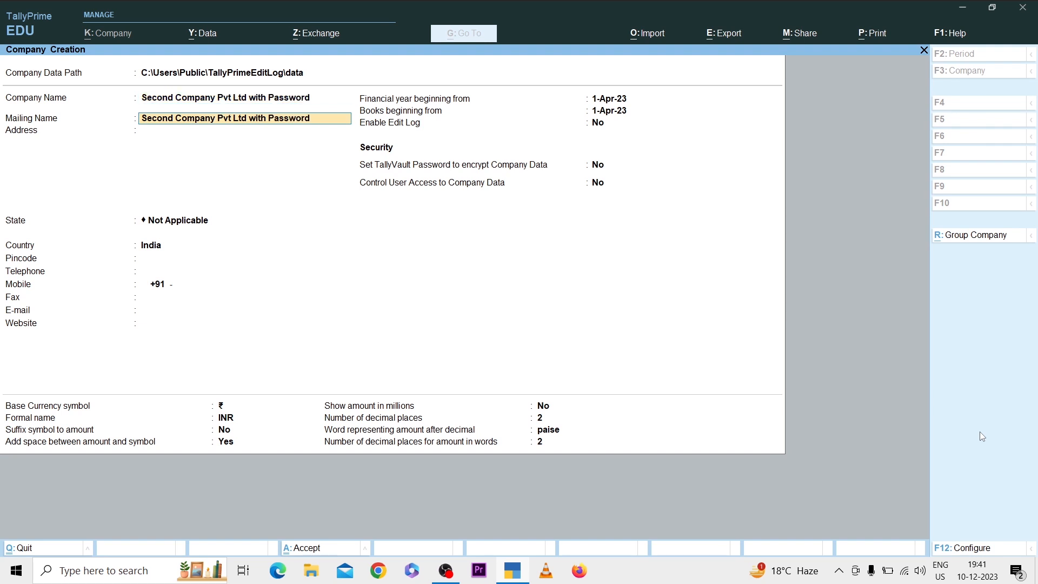
# Step: Enter the company's address, set the state to Delhi, and leave the pincode empty
pyautogui.write('Dwar')
pyautogui.press('BackSpace')
pyautogui.press('BackSpace')
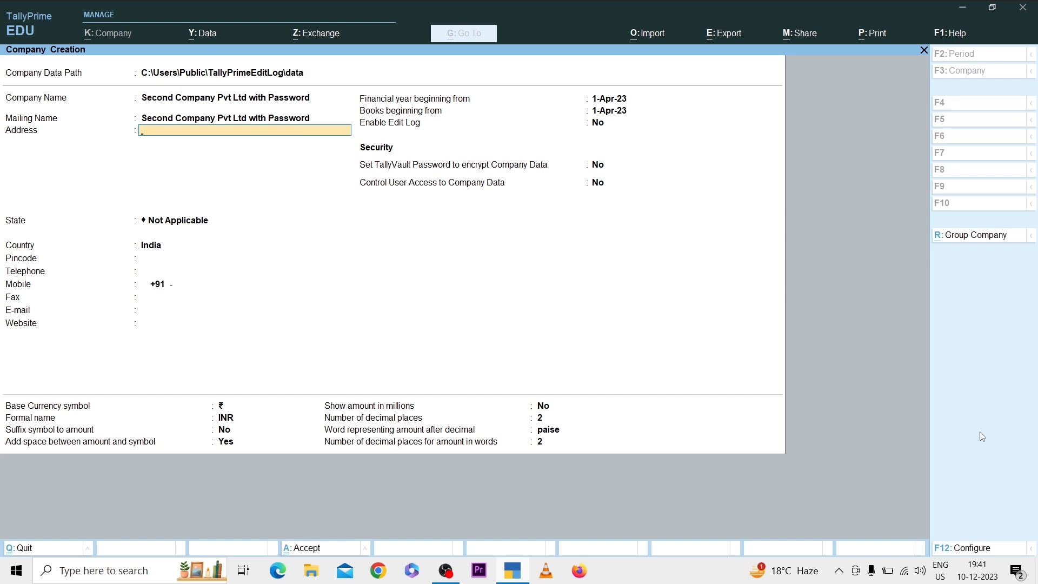
pyautogui.write('Rajendra Place')
pyautogui.press('Return')
pyautogui.press('Return')
pyautogui.write('De')
pyautogui.press('Return')
# Step: Leave the telephone empty and fill in the company's mobile and fax numbers
pyautogui.press('Return')
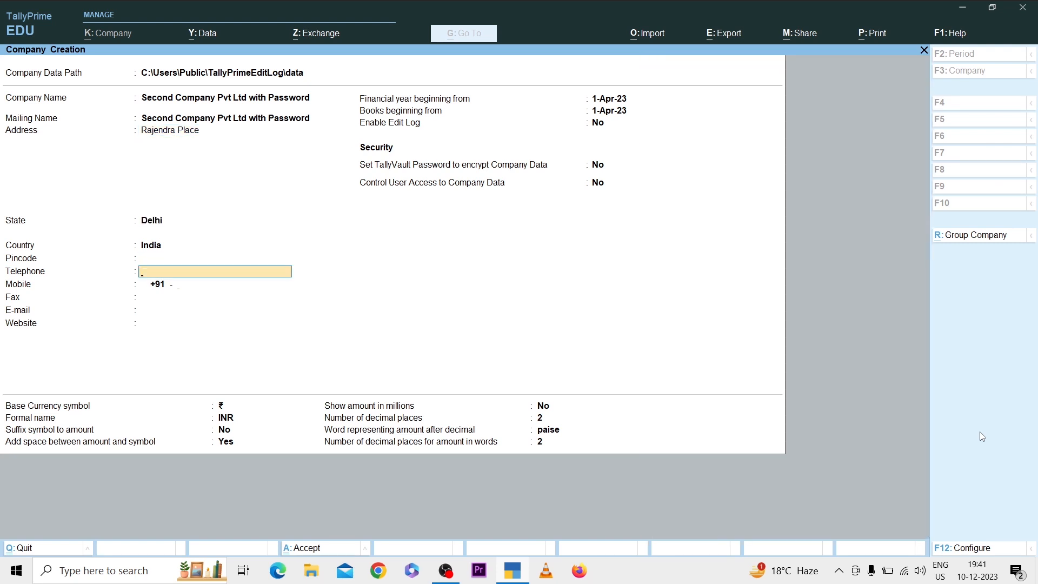
pyautogui.press('Return')
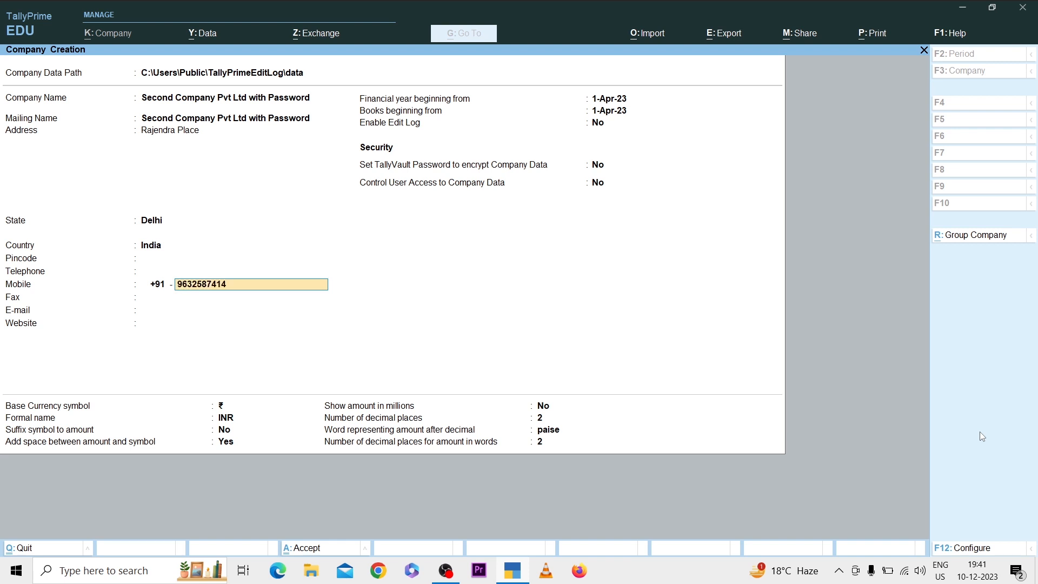
pyautogui.press('Return')
pyautogui.write('011-963-852')
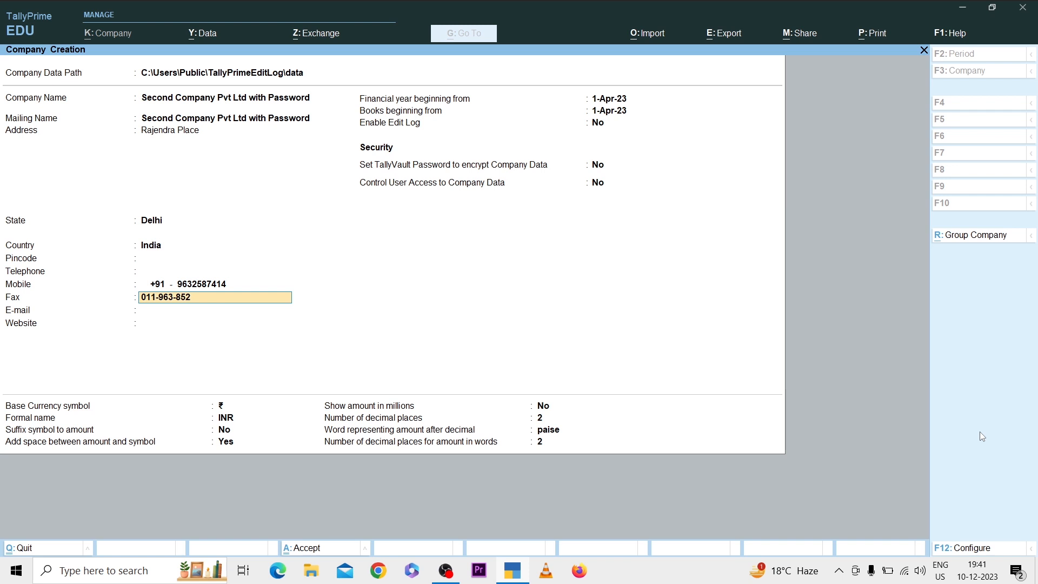
pyautogui.press('Return')
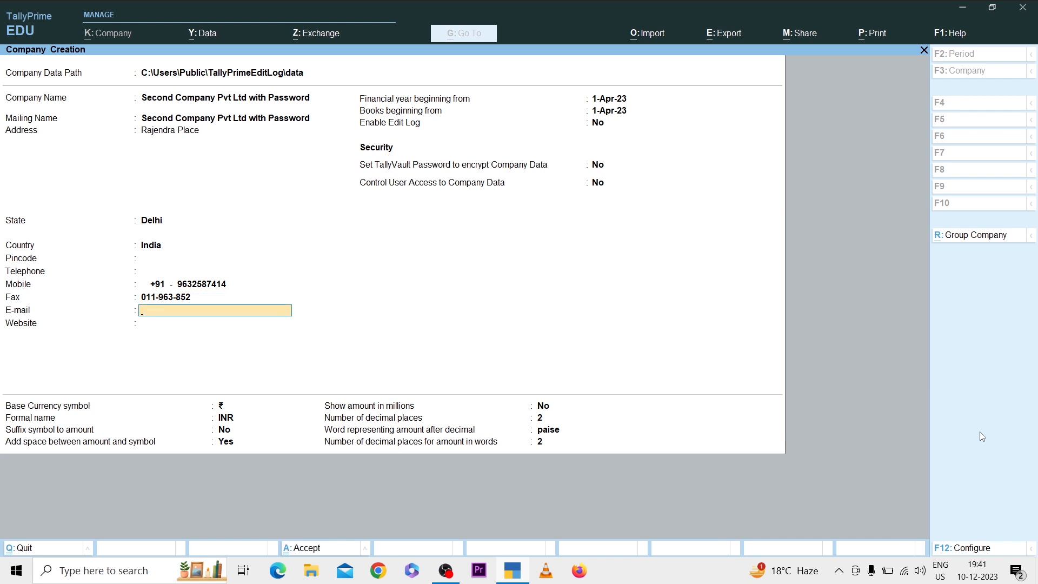
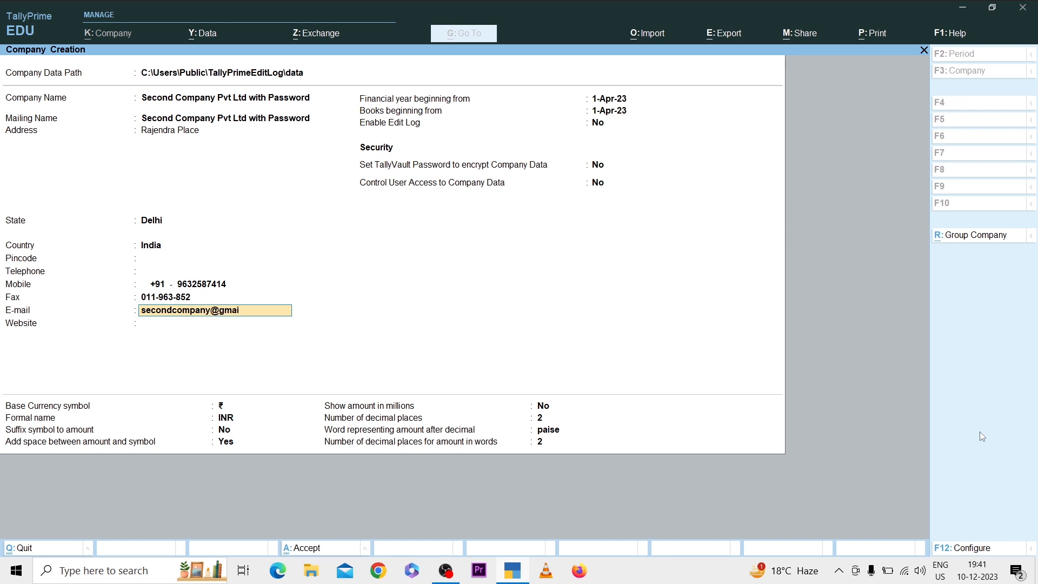
pyautogui.press('Return')
pyautogui.write('www.second')
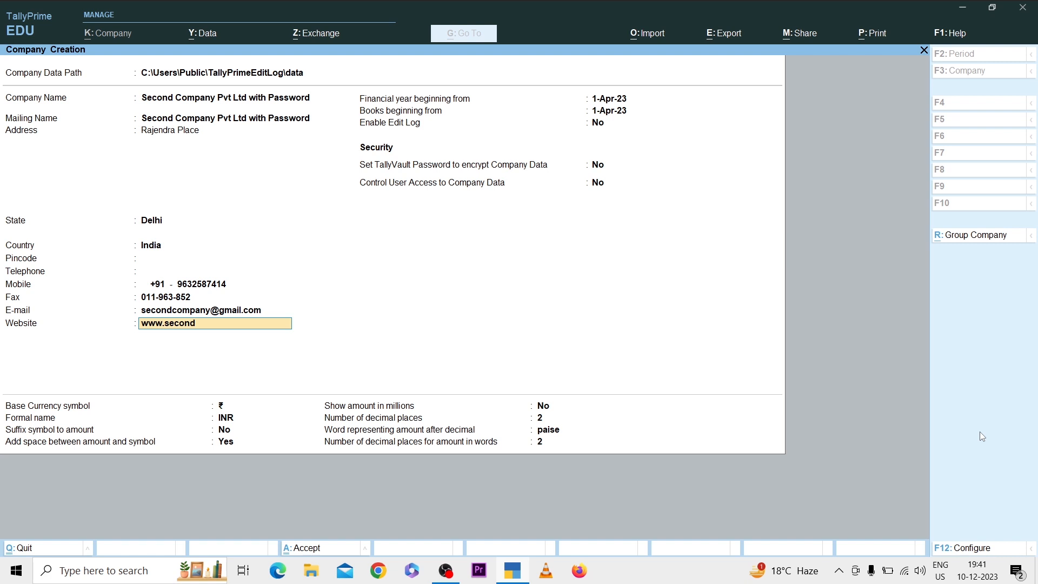
pyautogui.write('company.info')
pyautogui.press('Return')
pyautogui.press('Return')
pyautogui.press('Return')
pyautogui.press('Return')
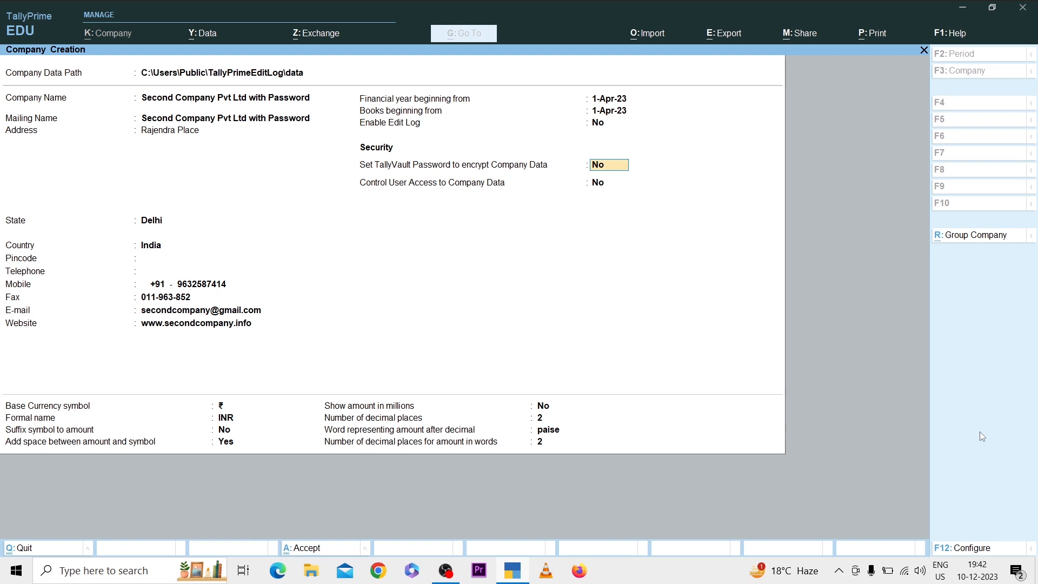
# Step: Keep the default financial year, books and Edit Log settings, and enable TallyVault encryption, entering and confirming the TallyVault password
pyautogui.write('y')
pyautogui.press('Return')
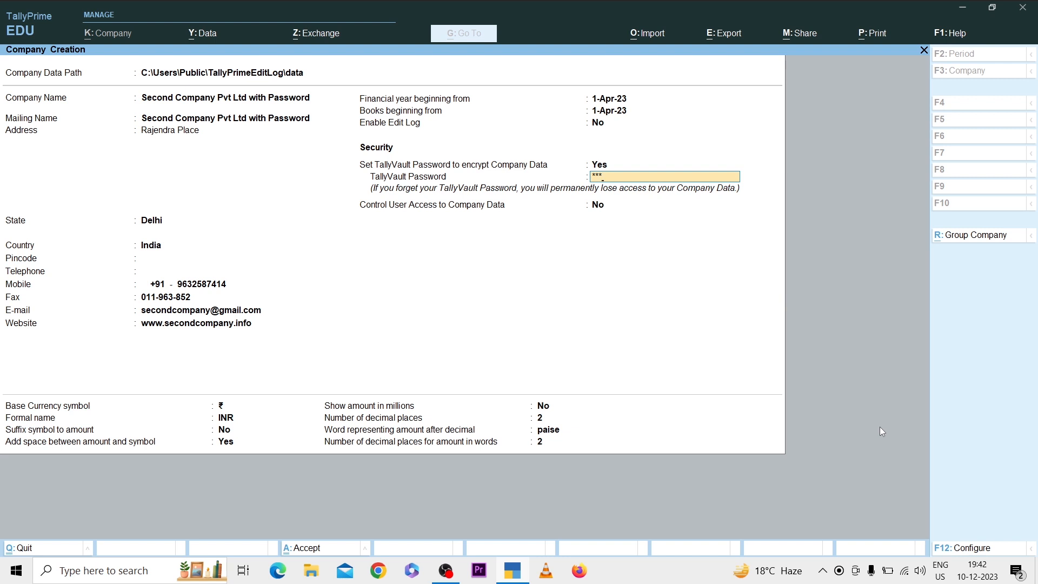
pyautogui.press('Return')
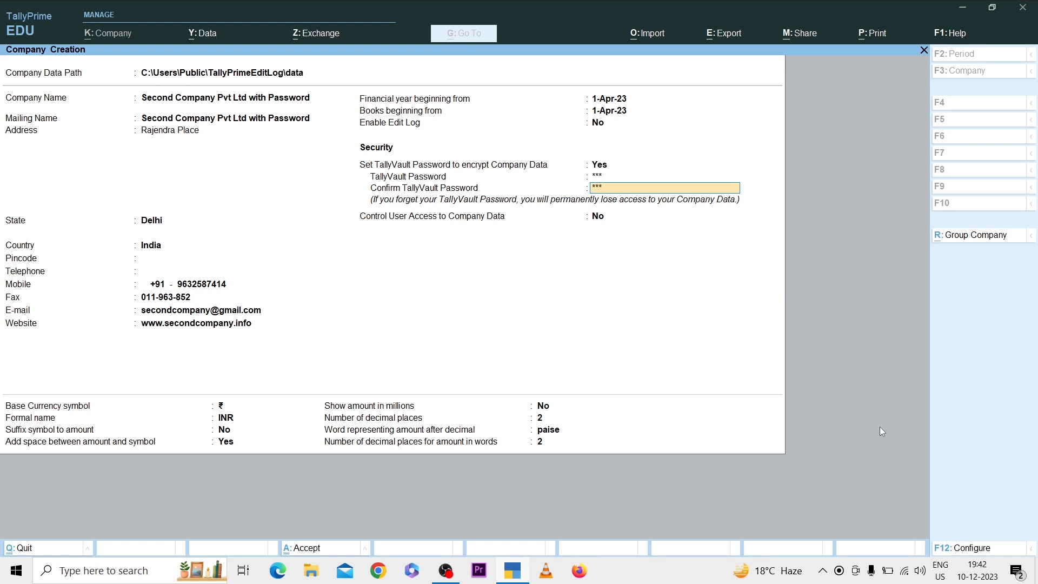
pyautogui.press('Return')
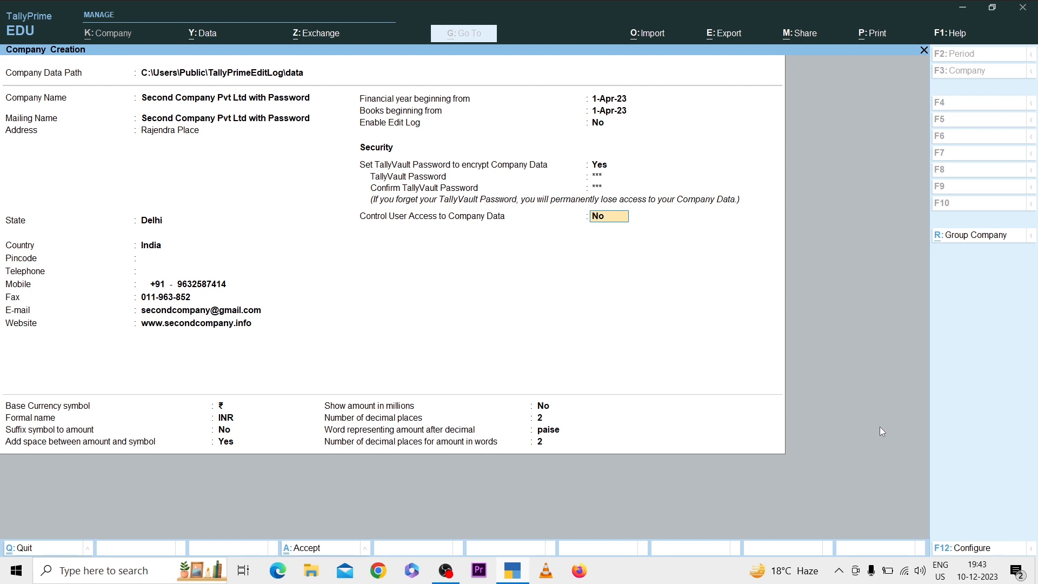
# Step: Enable user access control for the company data and enter the administrator username and password, confirming the password
pyautogui.write('y')
pyautogui.press('Return')
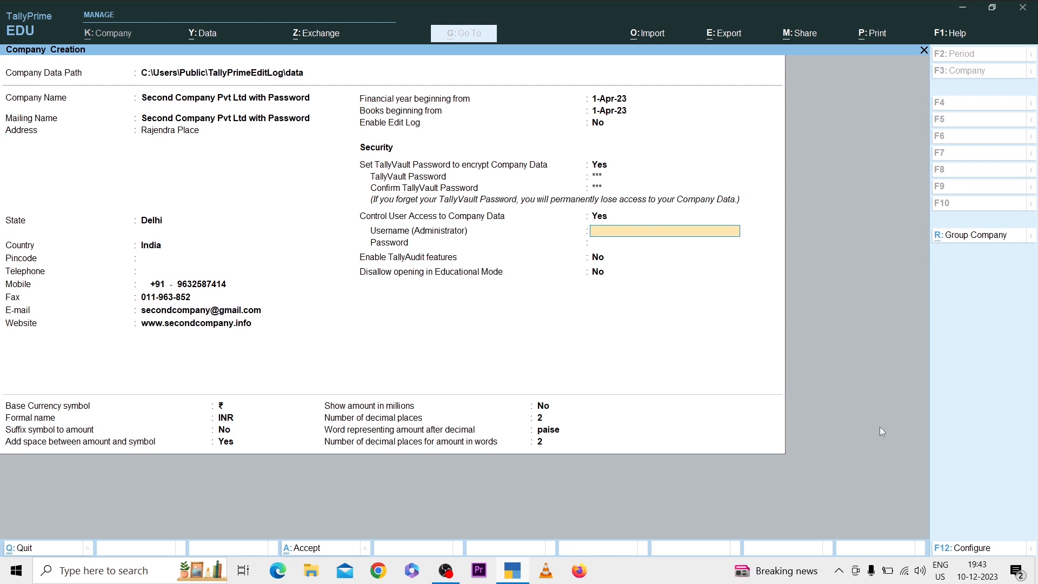
pyautogui.write('Pankaj')
pyautogui.press('Return')
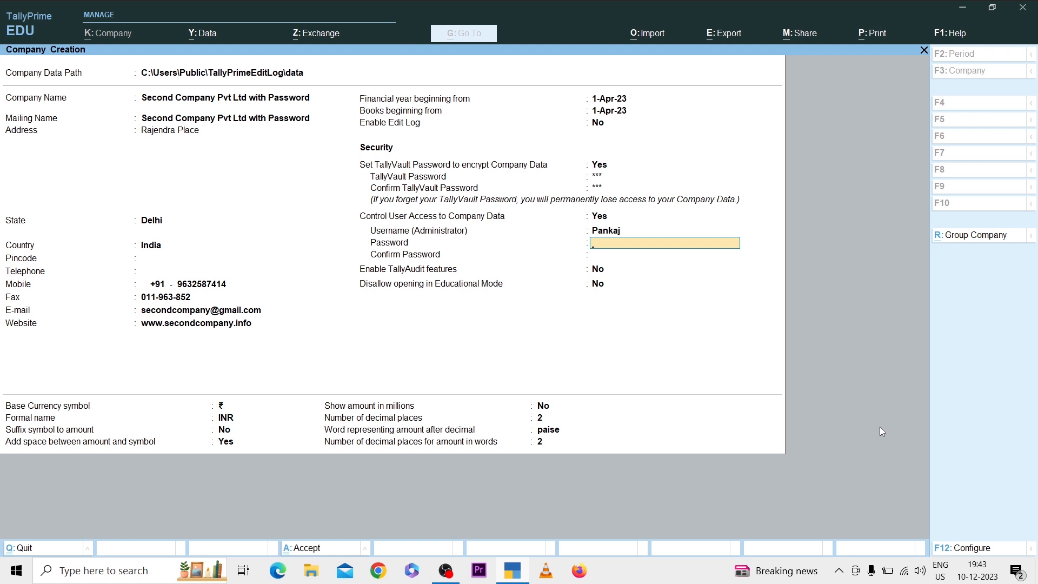
pyautogui.press('Return')
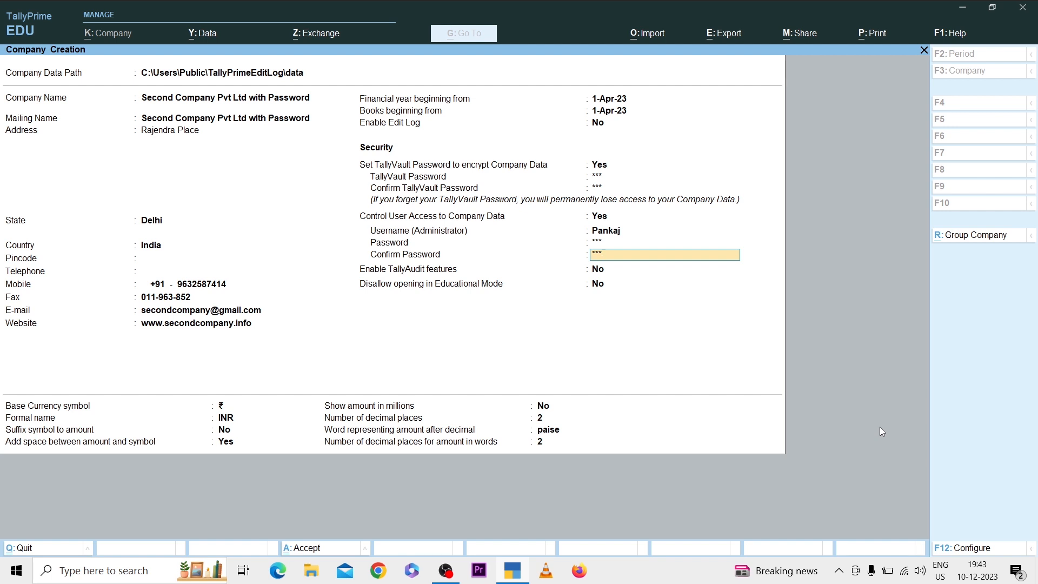
pyautogui.press('Return')
pyautogui.press('Return')
pyautogui.press('Return')
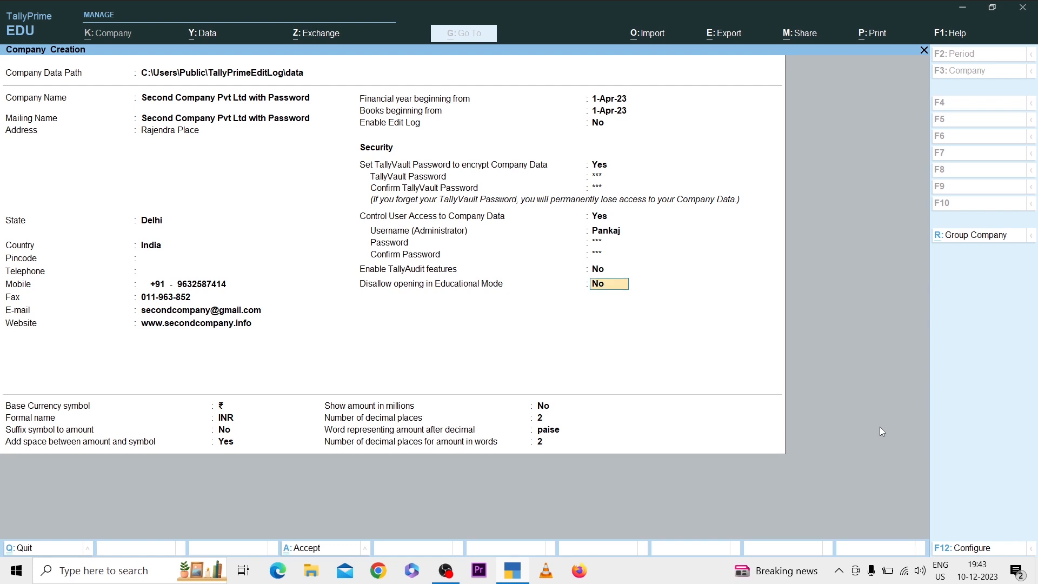
# Step: Keep the default TallyAudit, Educational Mode and currency settings and accept the company creation
pyautogui.press('Return')
pyautogui.press('Return')
pyautogui.press('Return')
pyautogui.press('Return')
pyautogui.press('Return')
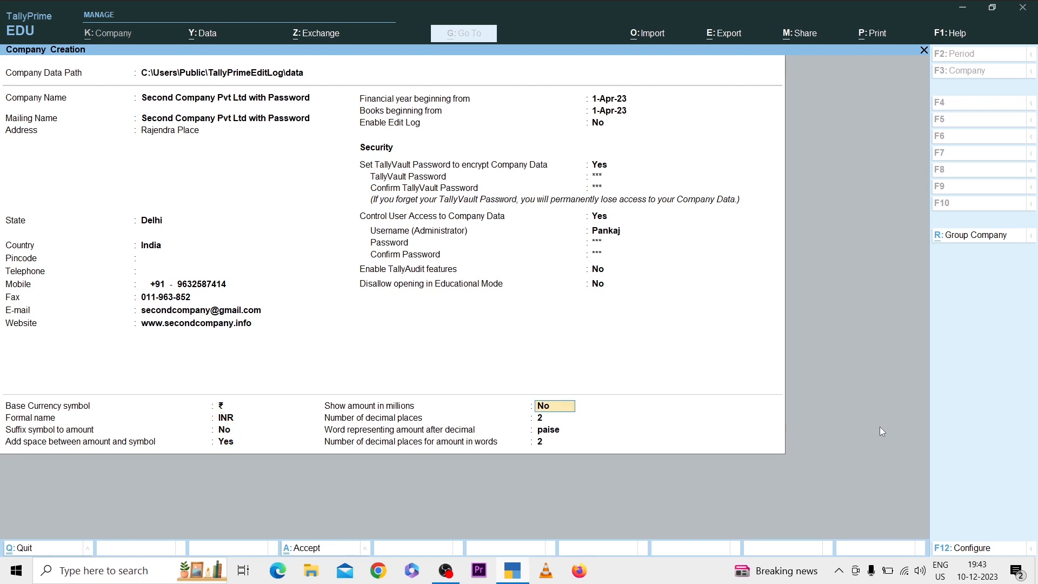
pyautogui.press('Return')
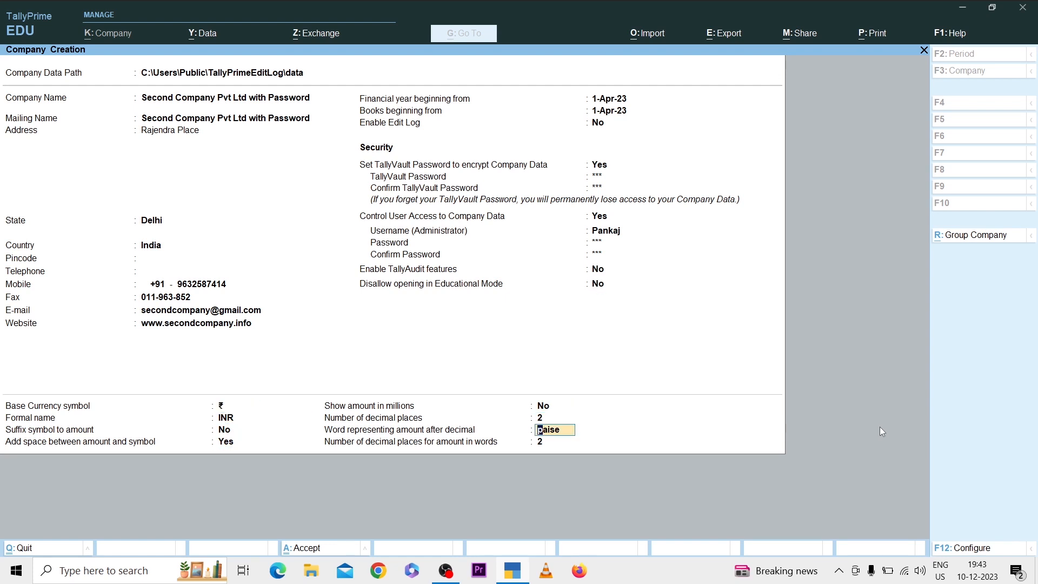
pyautogui.press('Return')
pyautogui.press('Return')
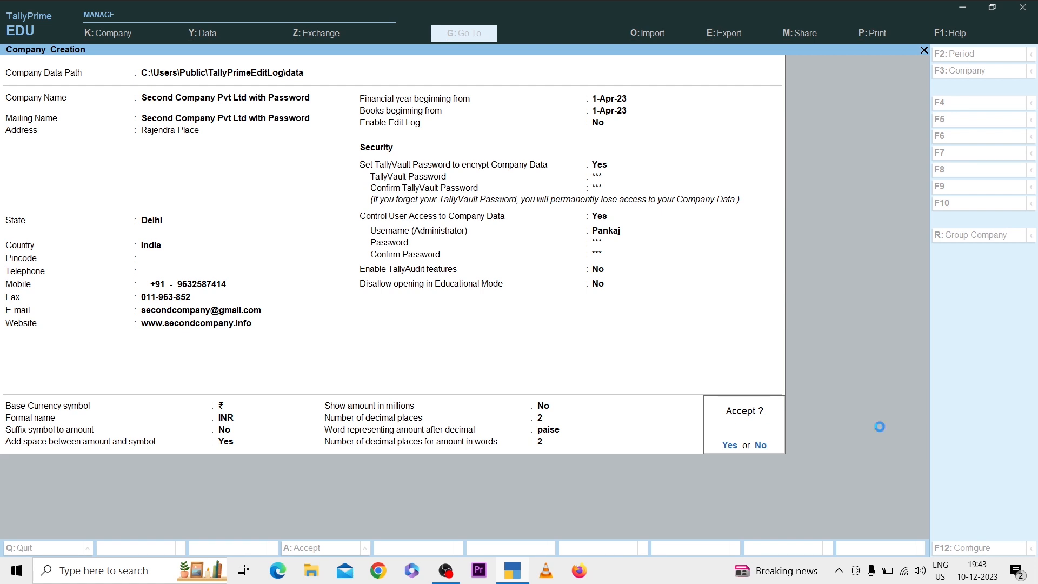
pyautogui.press('Return')
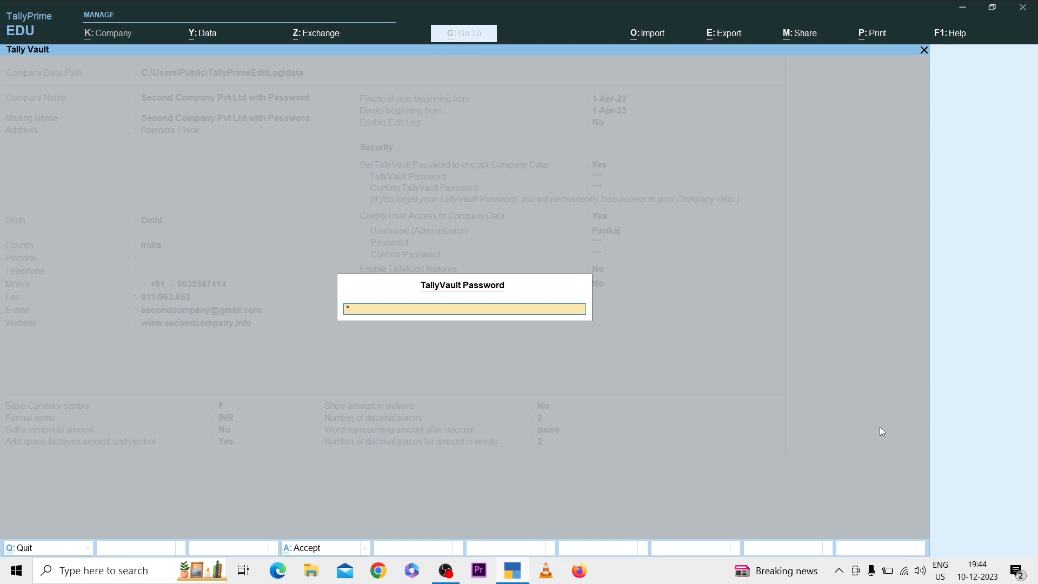
# Step: Unlock the new company with the TallyVault password and administrator username and password, and accept its default features
pyautogui.press('Return')
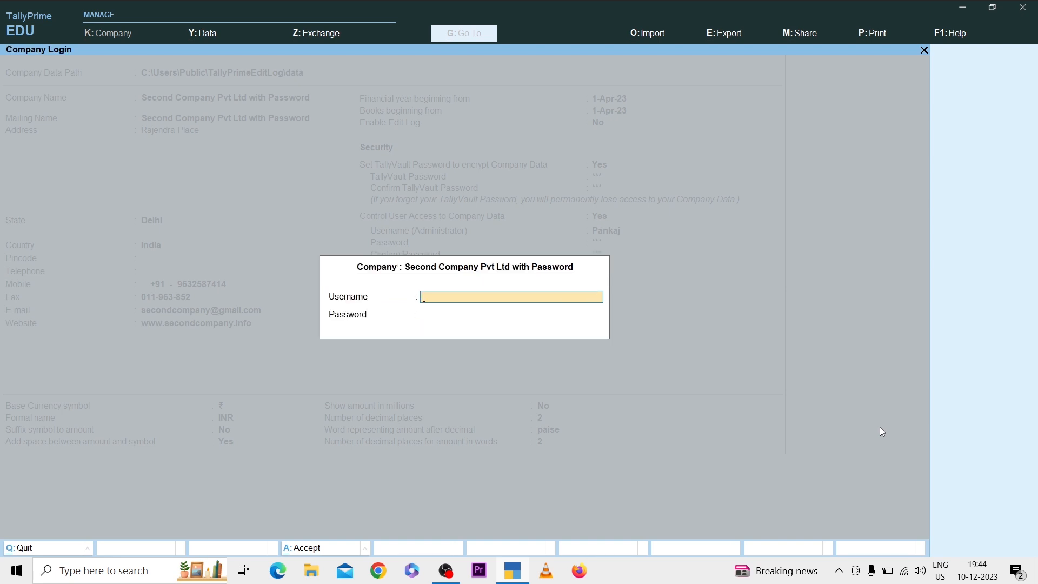
pyautogui.write('Pankaj')
pyautogui.press('Return')
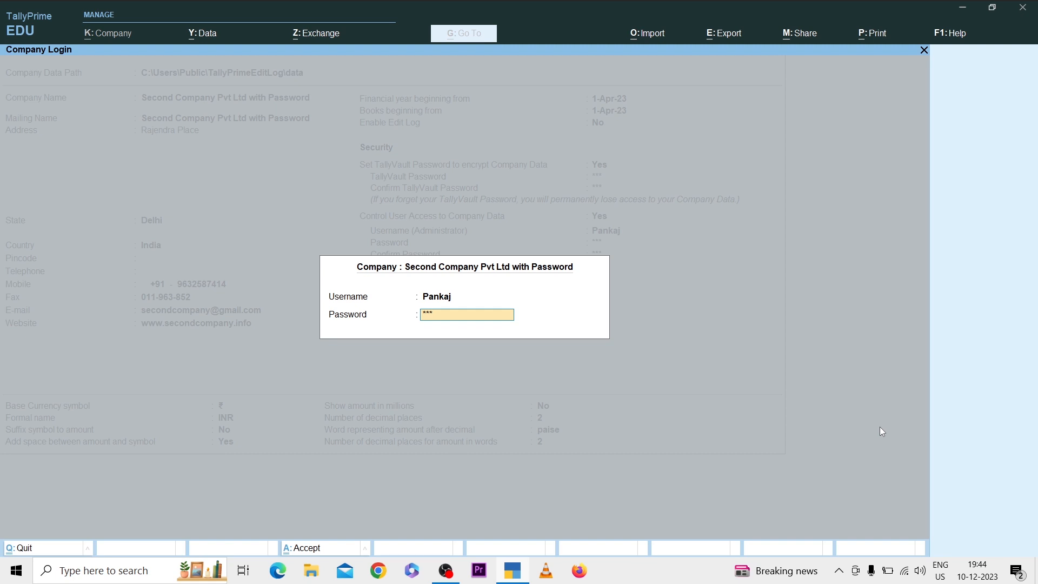
pyautogui.press('Return')
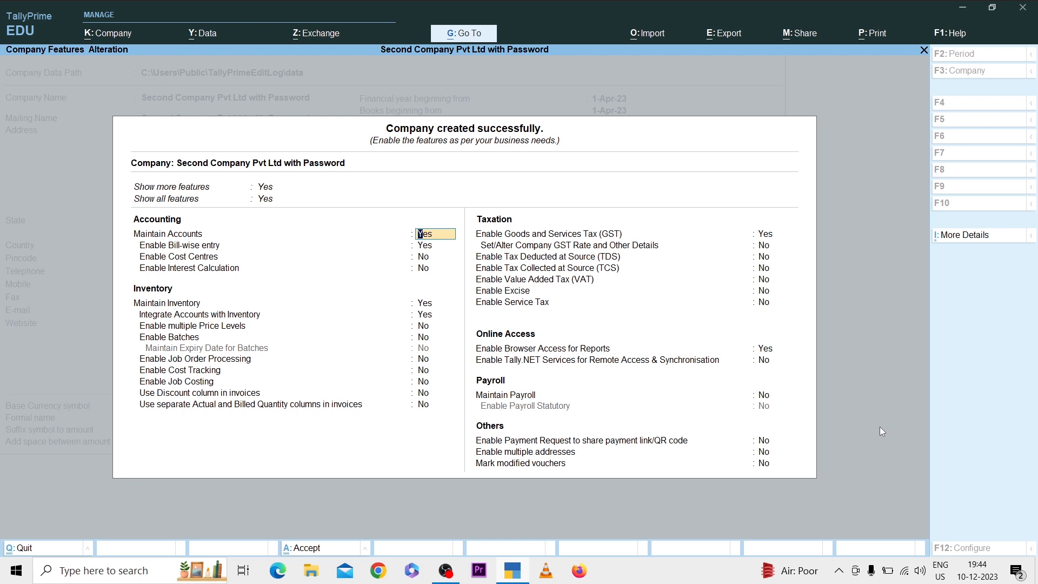
pyautogui.press('ctrl')
pyautogui.hotkey('ctrl', 'a')
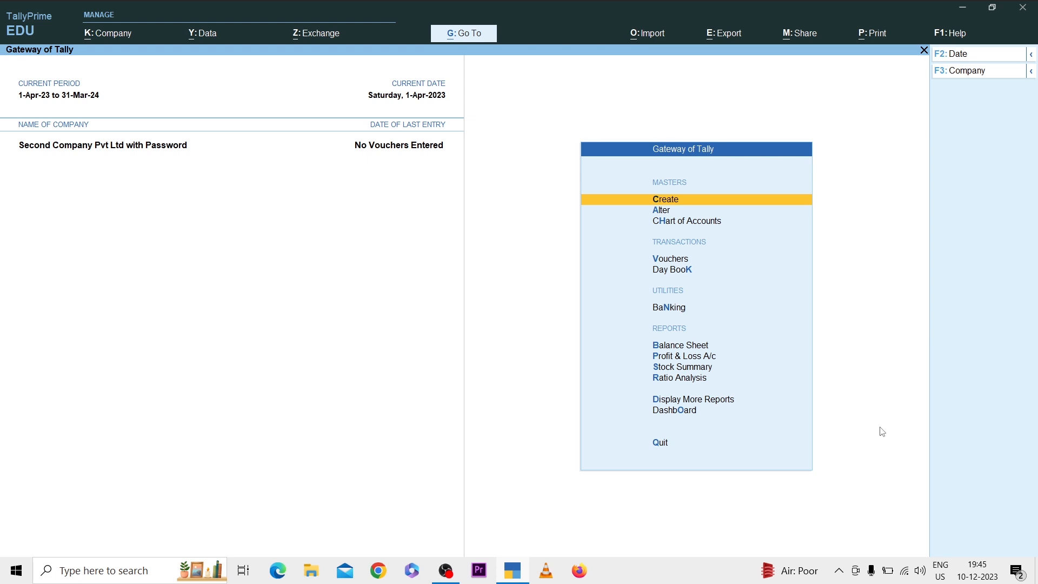
# Step: Shut the company "Second Company Pvt Ltd with Password"
pyautogui.press('ctrl')
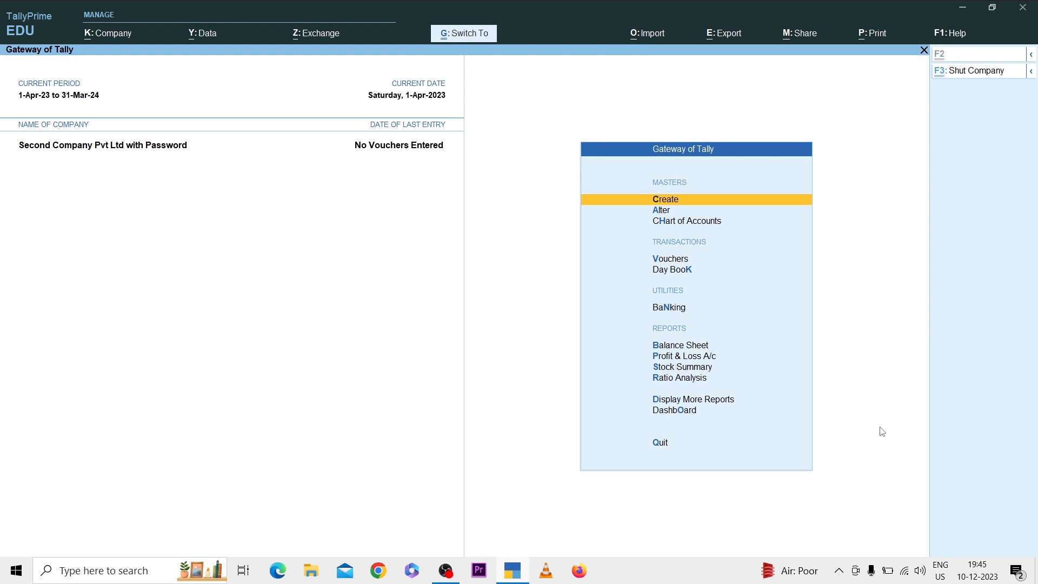
pyautogui.hotkey('ctrl', 'F3')
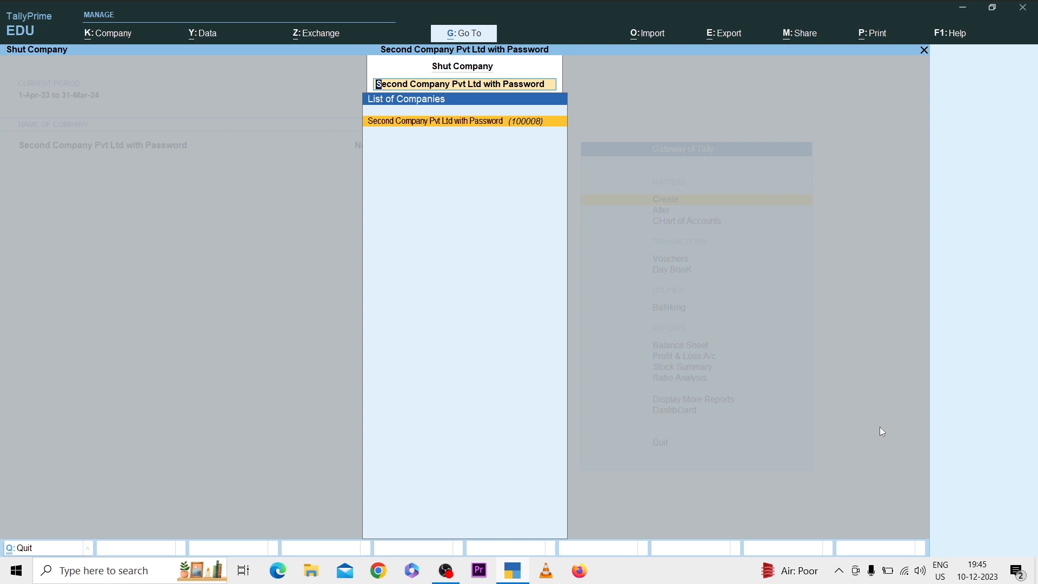
pyautogui.press('Return')
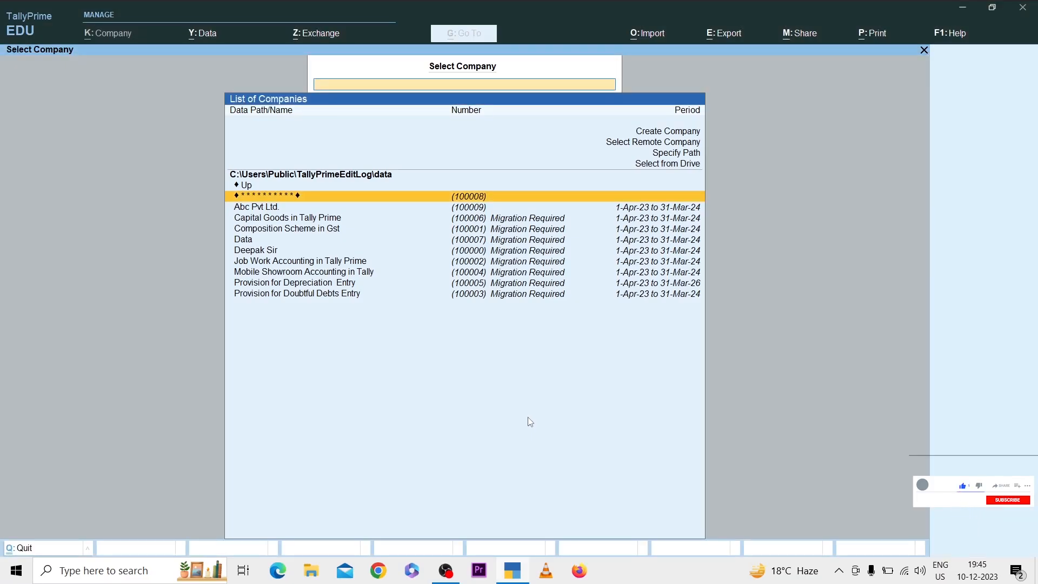
# Step: Reopen the encrypted company numbered 100008 using the TallyVault password and the administrator username and password
pyautogui.press('Return')
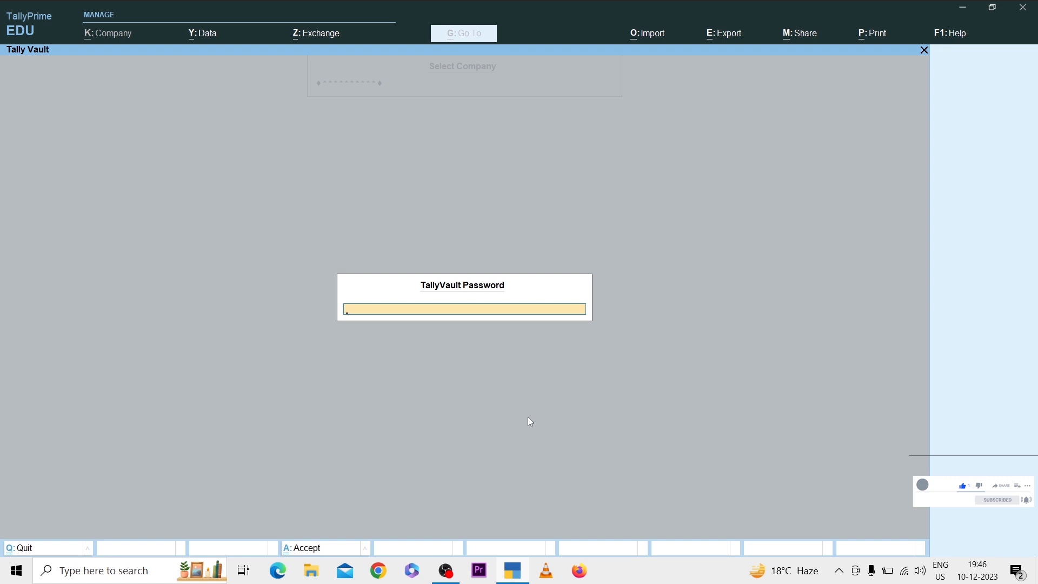
pyautogui.write('**')
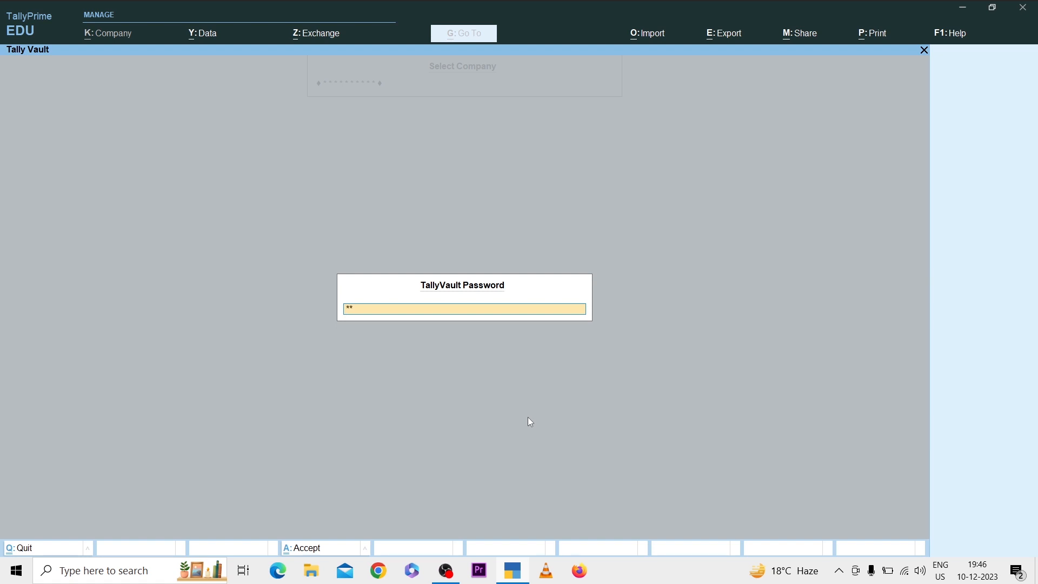
pyautogui.write('*')
pyautogui.press('Return')
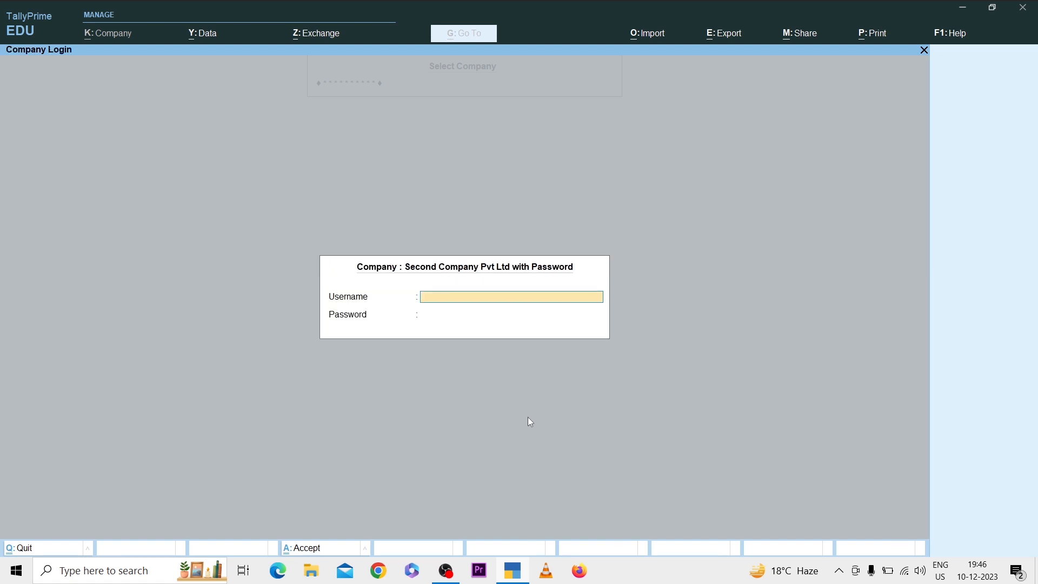
pyautogui.write('Pankaj')
pyautogui.press('Return')
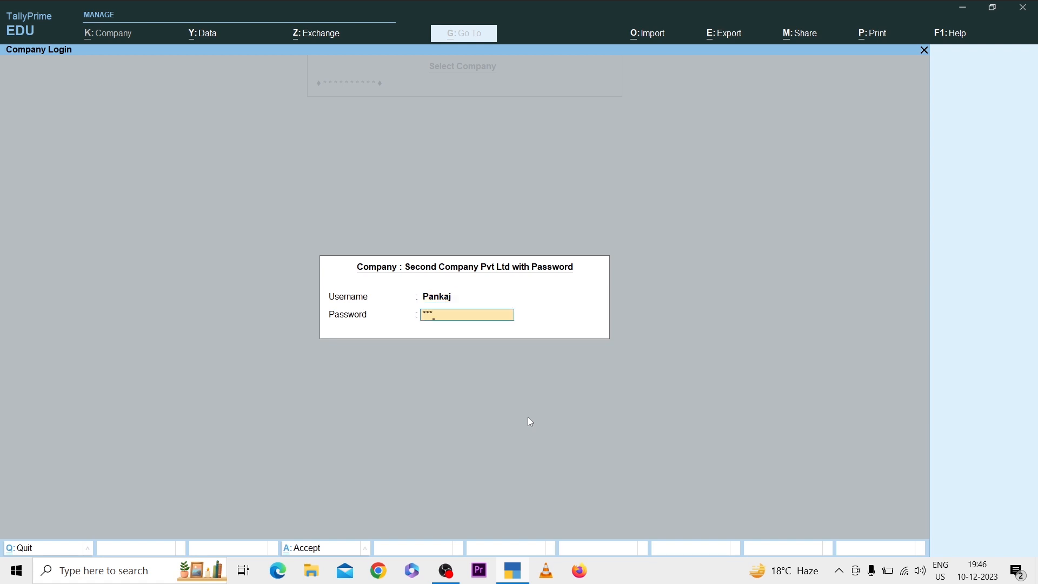
pyautogui.press('Return')
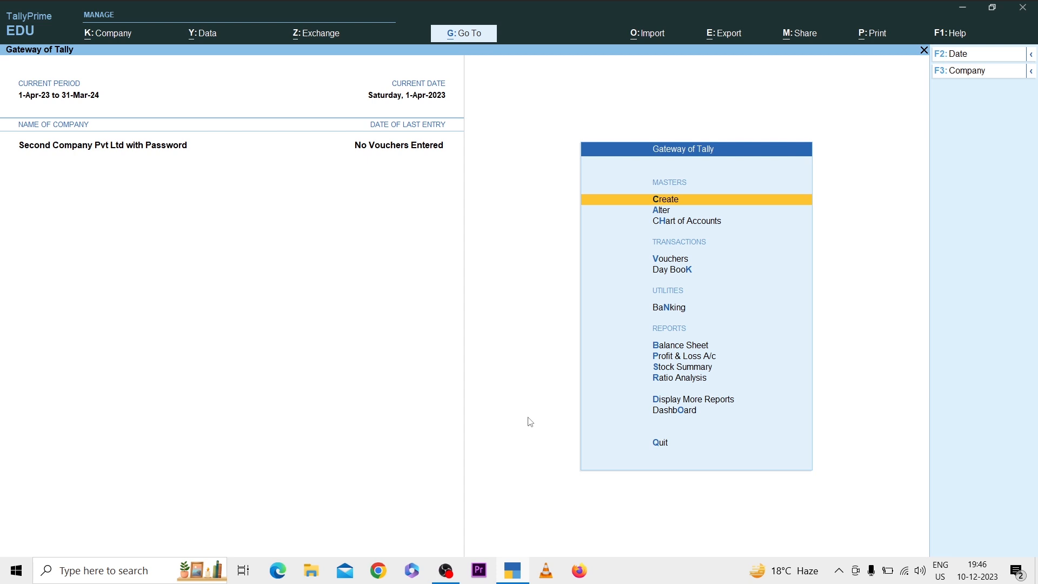
# Step: Alter the open company's details by replacing its mobile number with a new one, and save the alteration
pyautogui.press('ctrl')
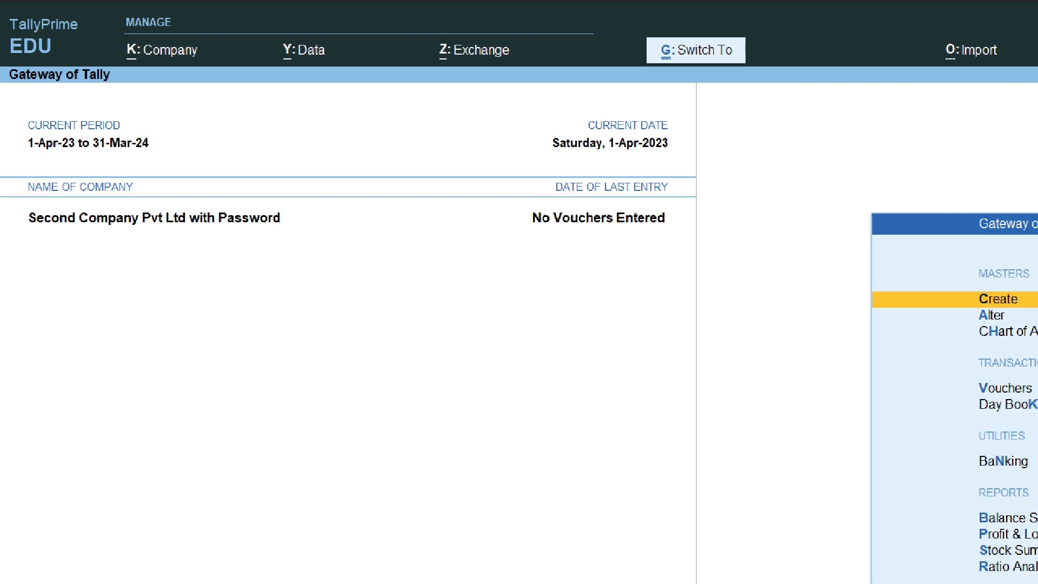
pyautogui.hotkey('alt', 'k')
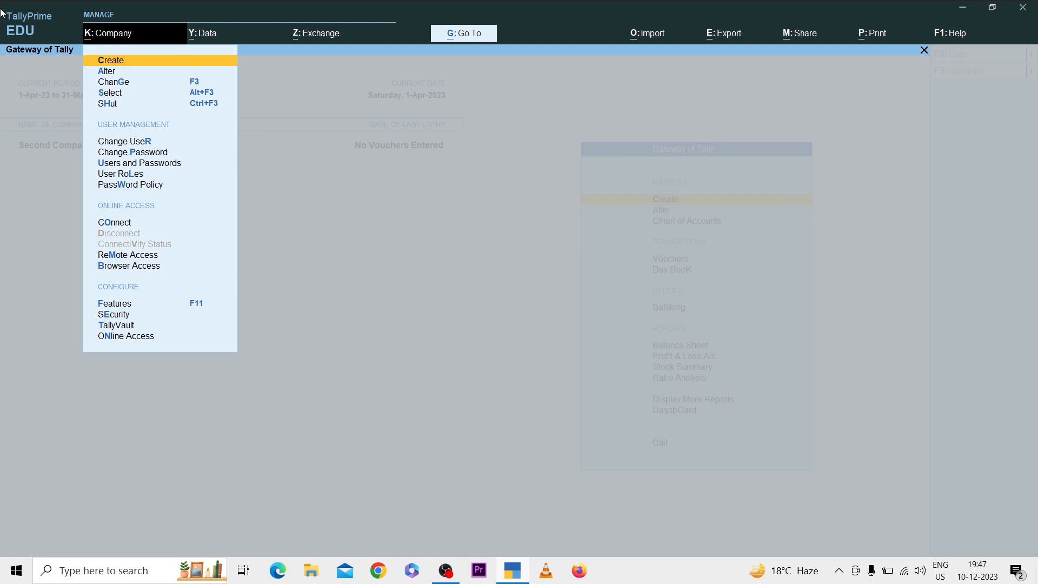
pyautogui.press('Down')
pyautogui.press('Return')
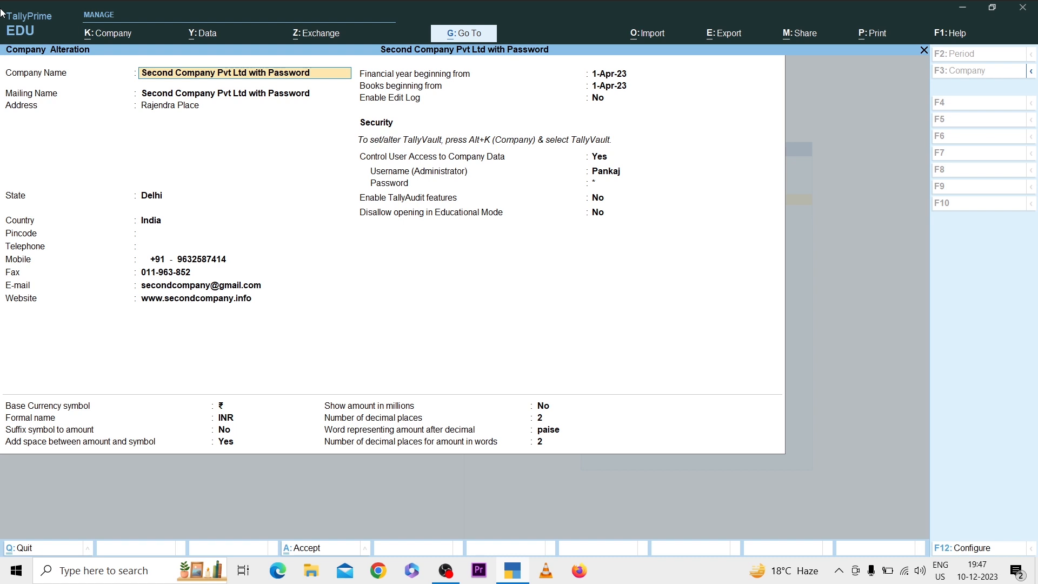
pyautogui.press('Return')
pyautogui.press('Return')
pyautogui.press('Return')
pyautogui.press('Return')
pyautogui.press('Return')
pyautogui.press('Return')
pyautogui.press('Return')
pyautogui.press('Return')
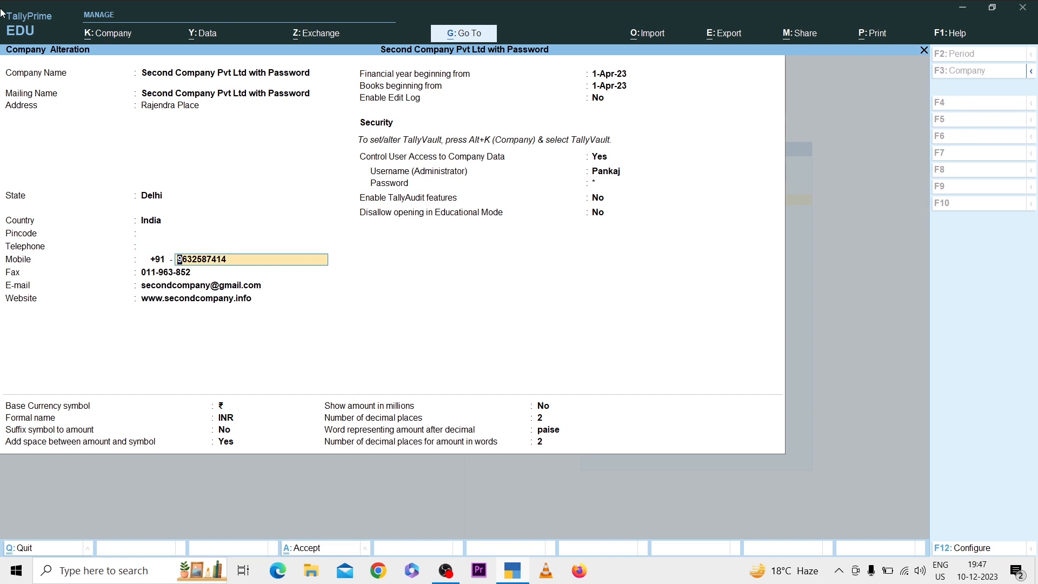
pyautogui.hotkey('ctrl', 'a')
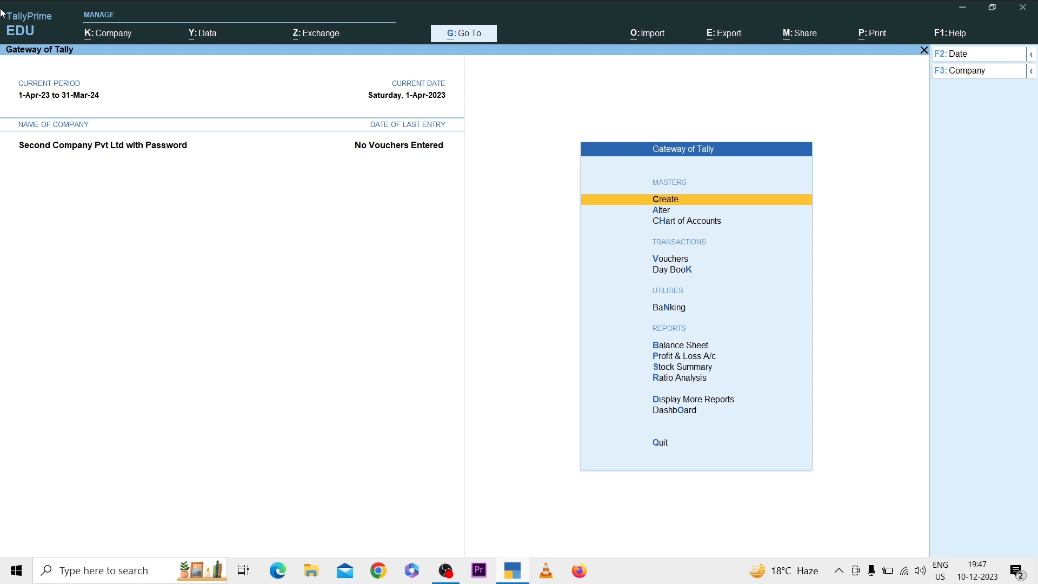
# Step: Start altering the company's TallyVault encryption, entering the old TallyVault password, the new password and its confirmation
pyautogui.press('alt')
pyautogui.hotkey('alt', 'k')
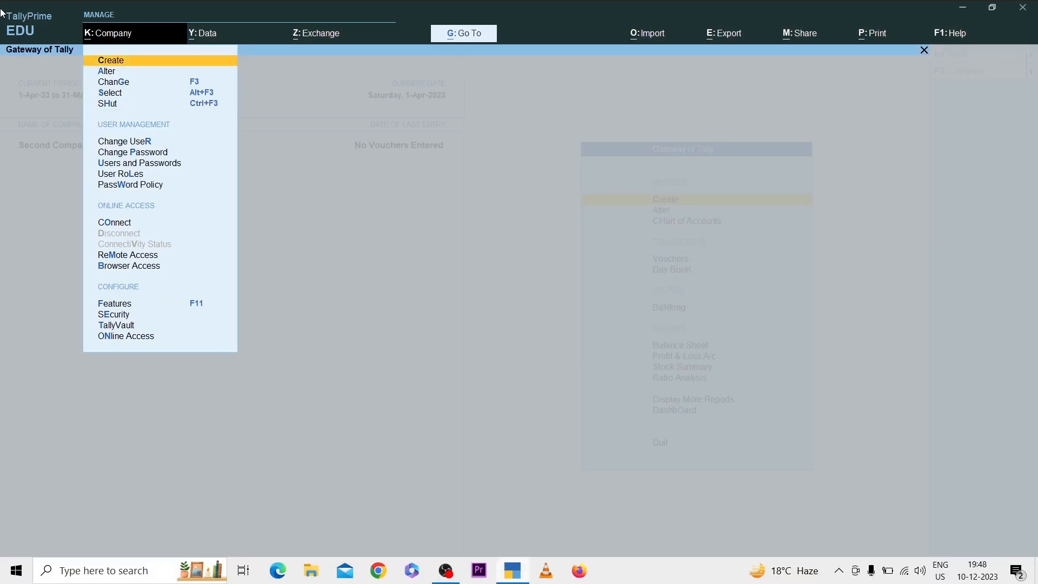
pyautogui.press('t')
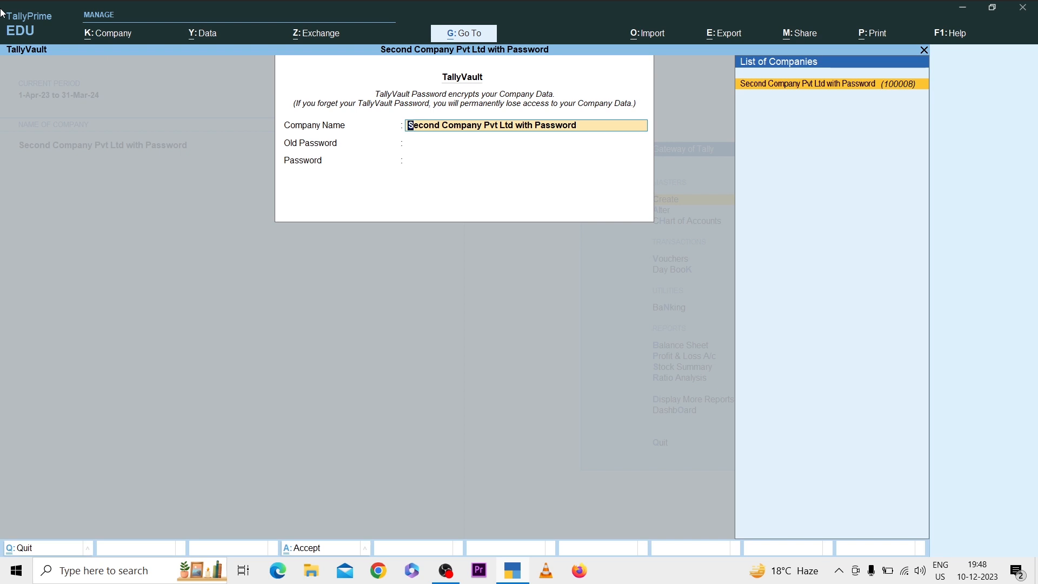
pyautogui.press('Return')
pyautogui.write('*')
pyautogui.press('Return')
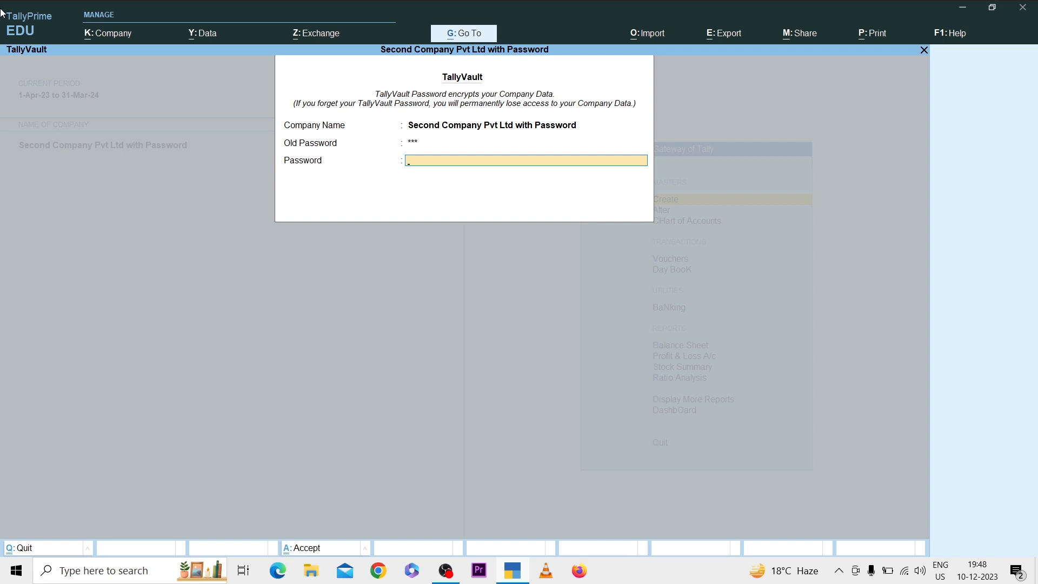
pyautogui.press('Return')
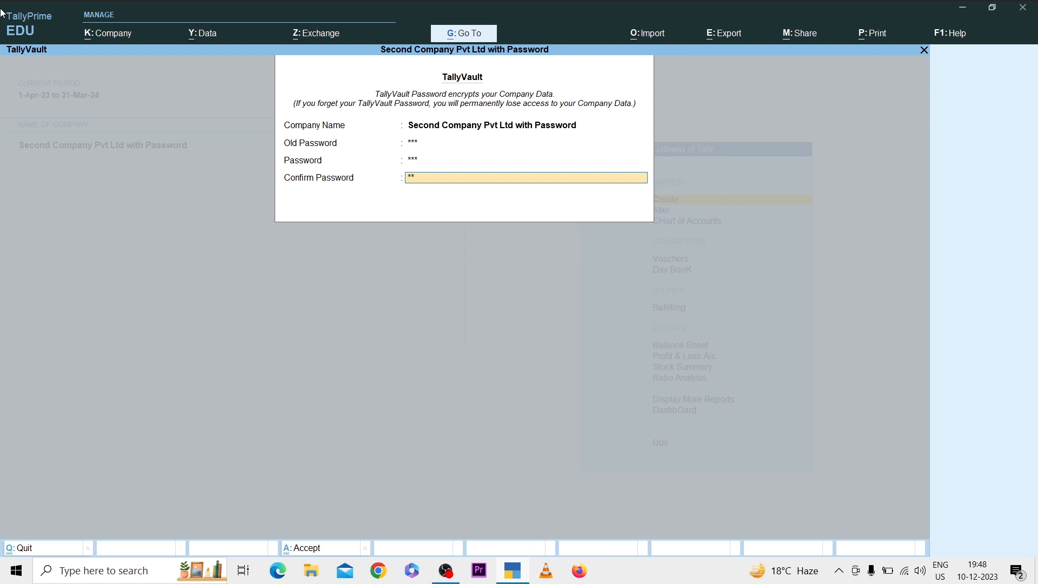
pyautogui.press('Return')
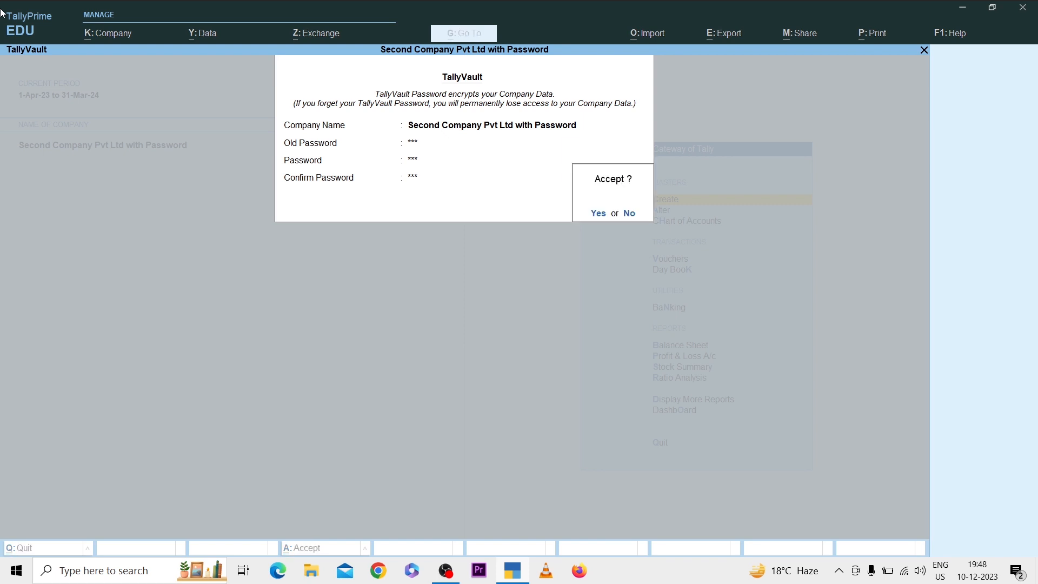
# Step: Accept the TallyVault password alteration and create a copy of the company
pyautogui.press('Return')
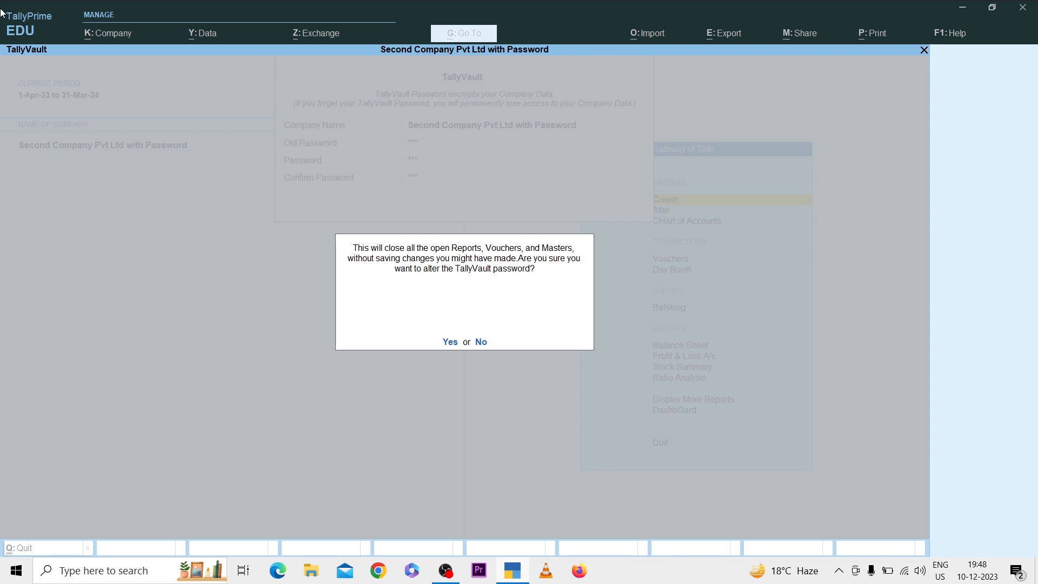
pyautogui.press('y')
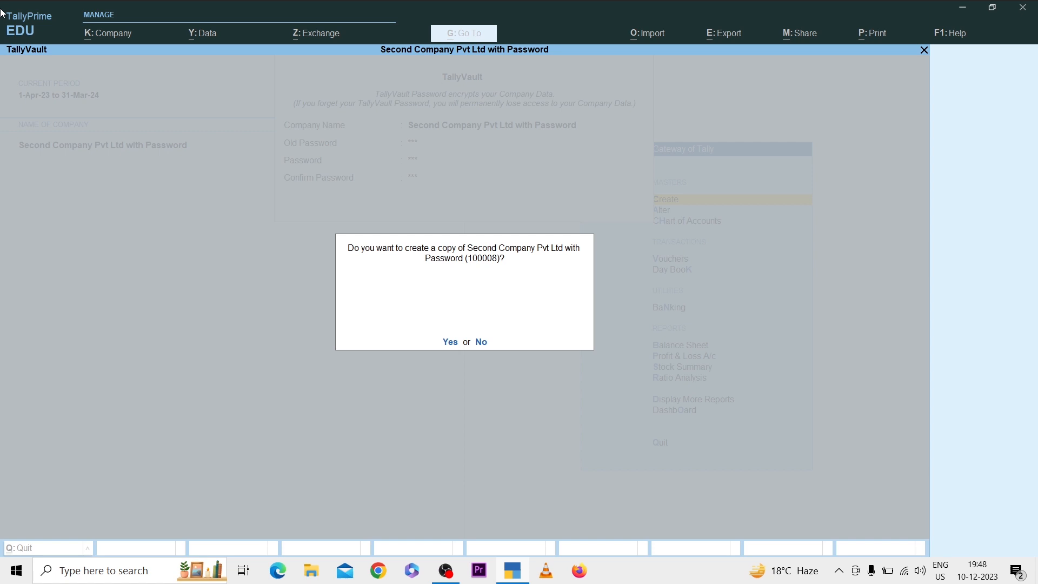
pyautogui.press('y')
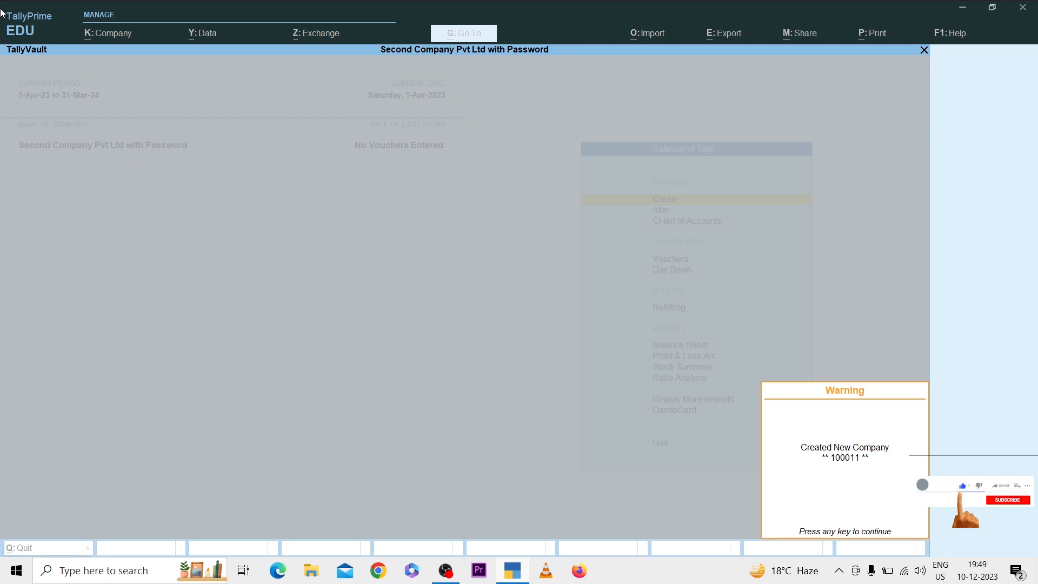
# Step: Log in to the company again with the TallyVault password and the administrator username and password
pyautogui.press('Return')
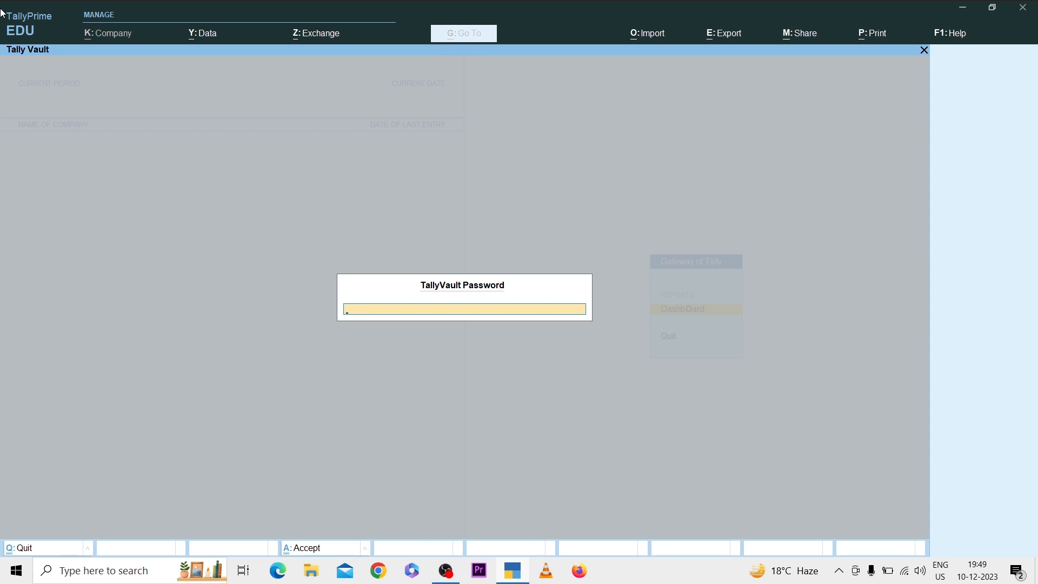
pyautogui.press('Return')
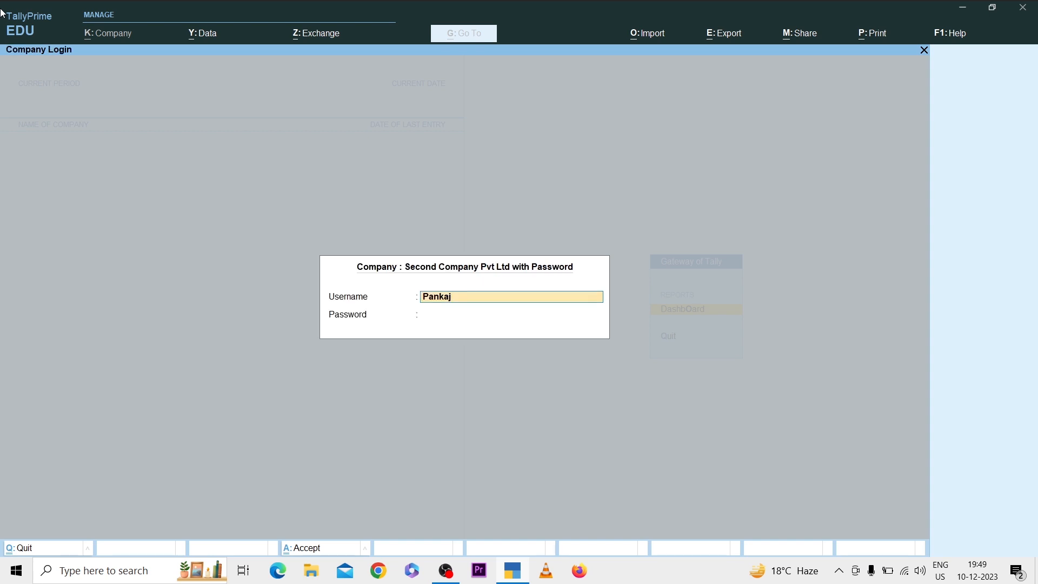
pyautogui.press('Return')
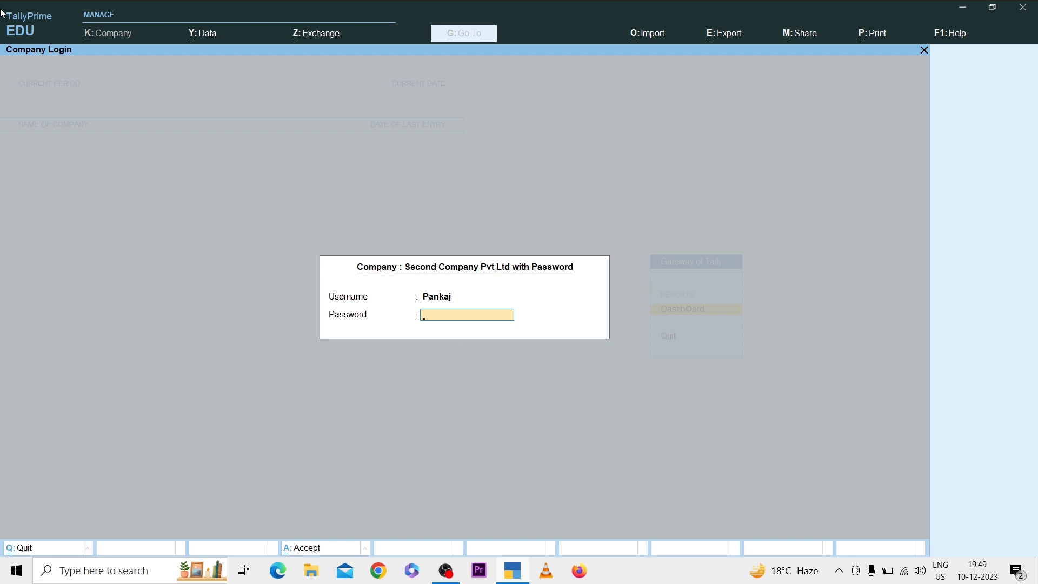
pyautogui.press('Return')
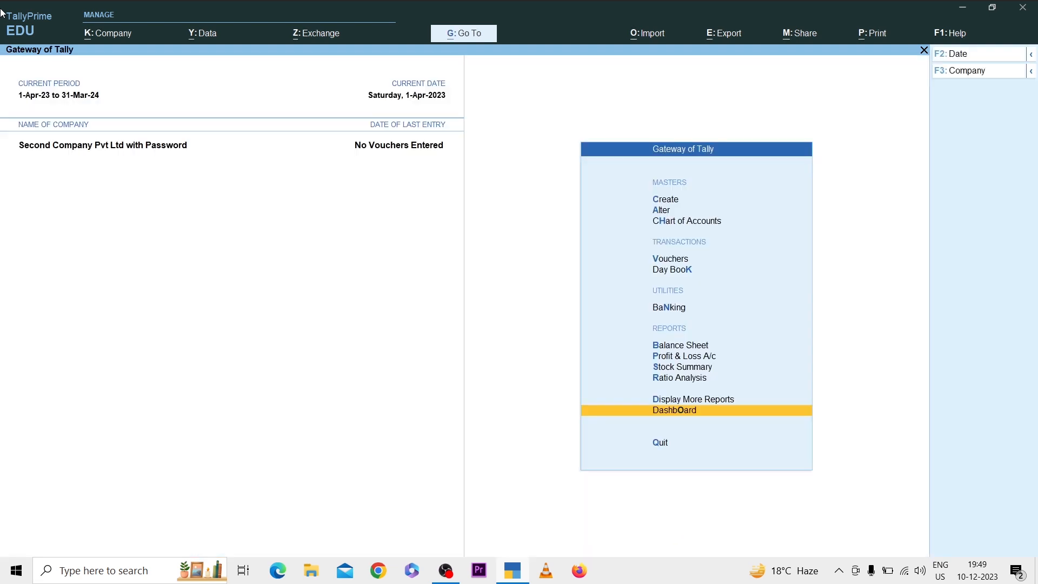
# Step: Shut the company "Second Company Pvt Ltd with Password" and select its encrypted copy numbered 100011
pyautogui.hotkey('ctrl', 'F3')
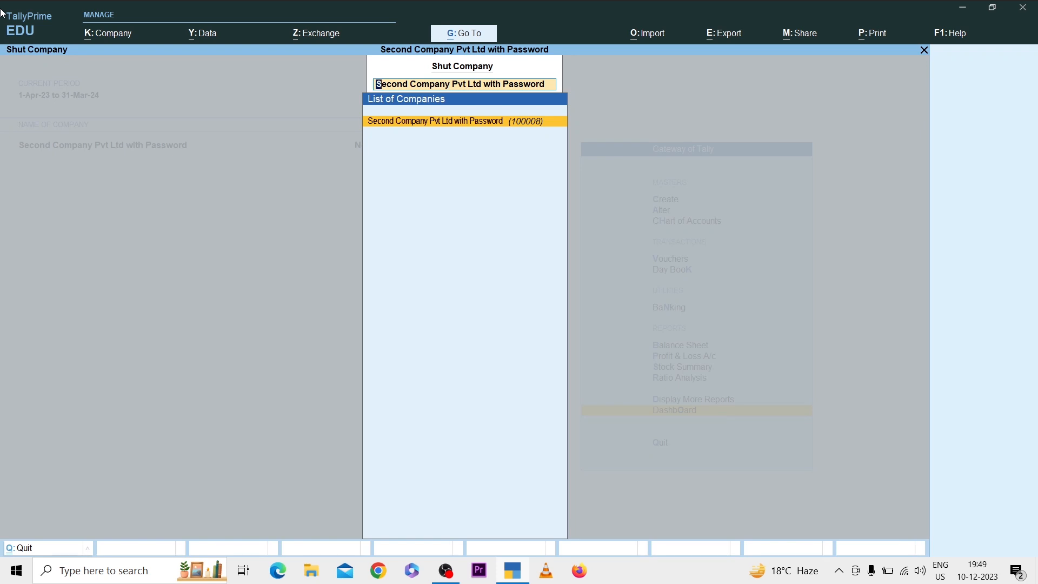
pyautogui.press('Return')
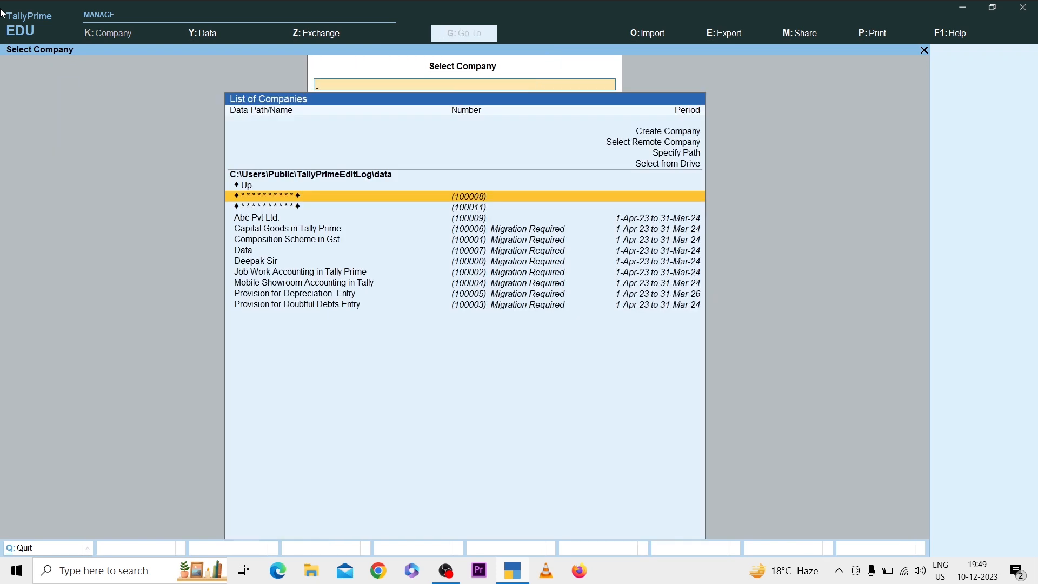
pyautogui.press('Down')
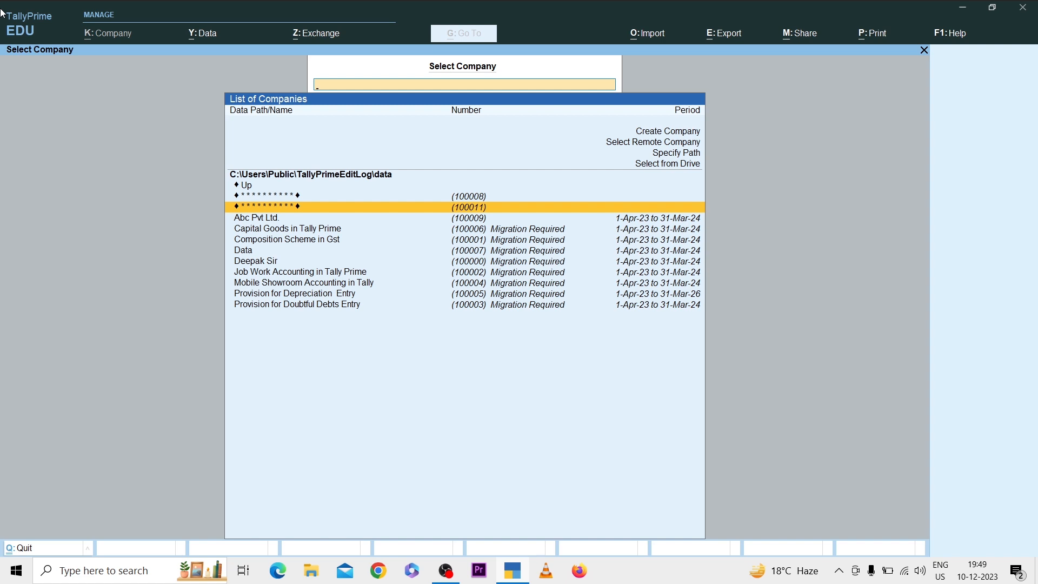
pyautogui.press('Return')
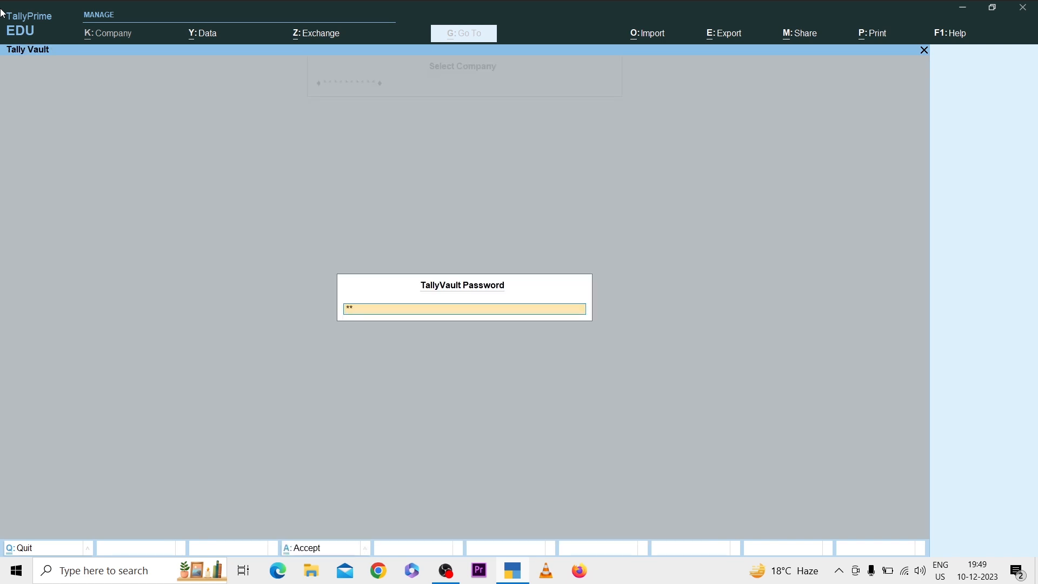
# Step: Unlock the selected company copy by entering the TallyVault password and the administrator username and password
pyautogui.press('BackSpace')
pyautogui.press('BackSpace')
pyautogui.press('BackSpace')
pyautogui.press('Return')
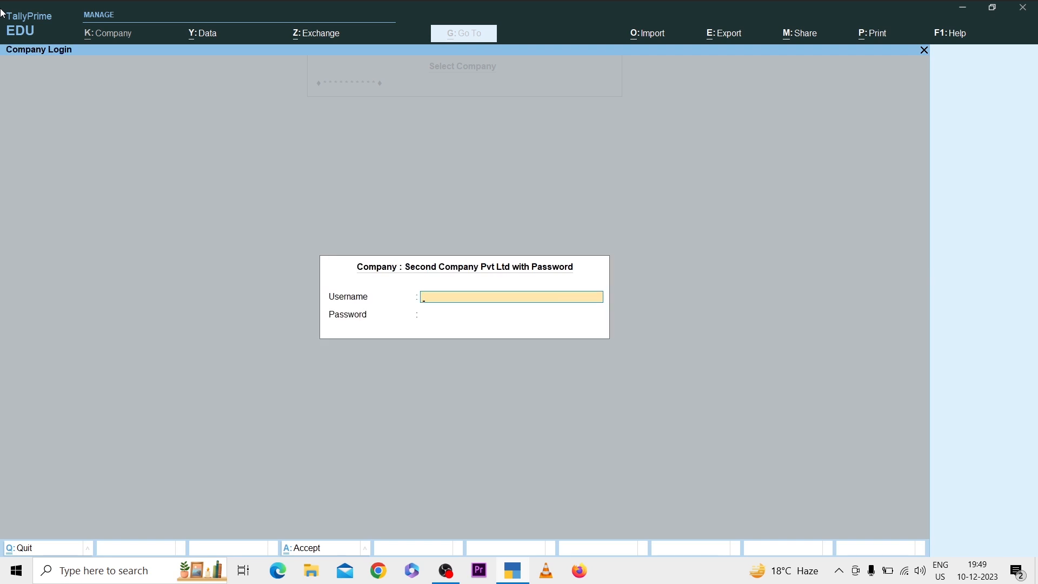
pyautogui.write('Pankaj')
pyautogui.press('Return')
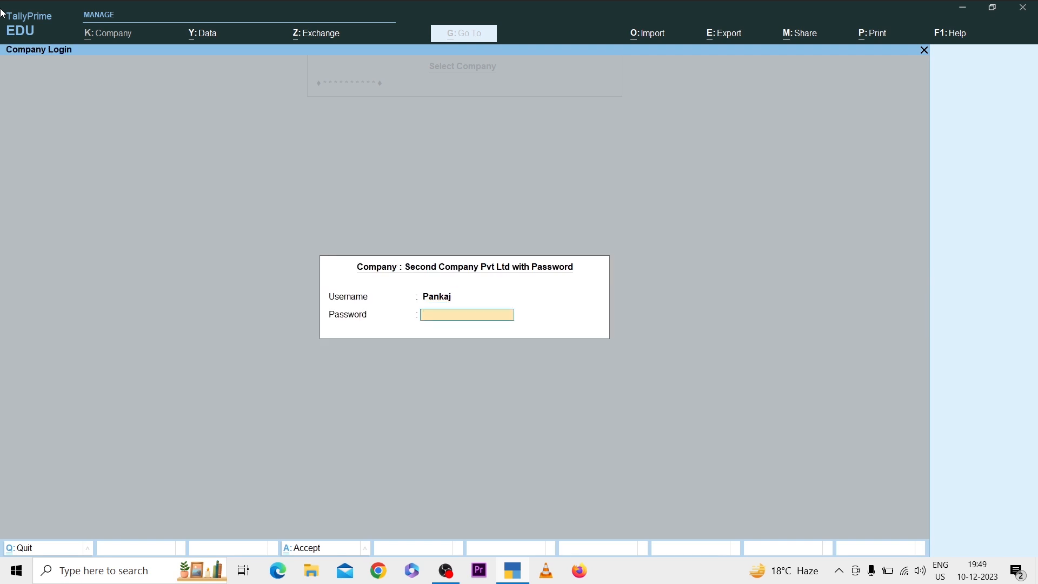
pyautogui.press('Return')
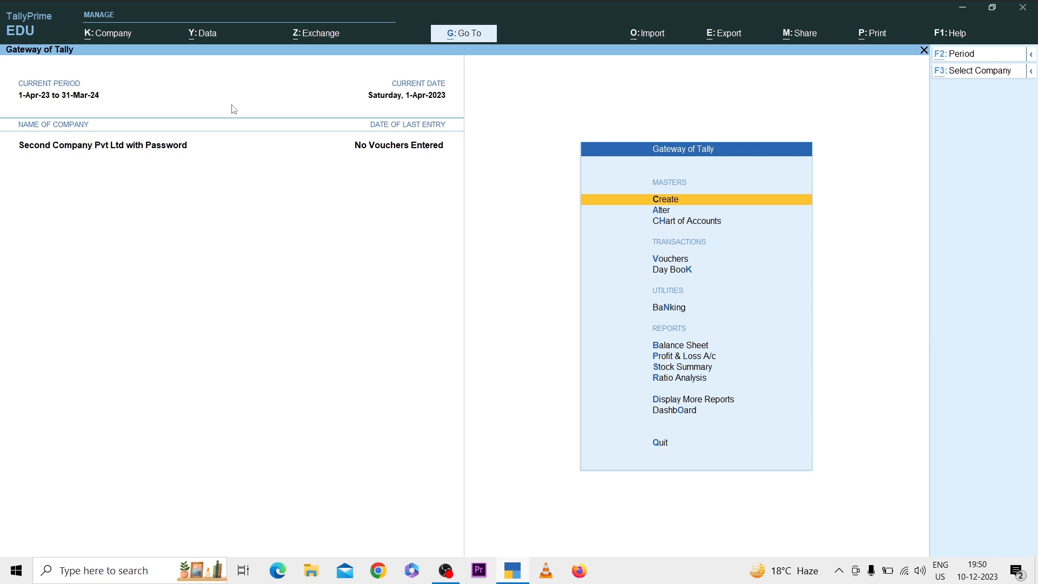
# Step: Start a company backup and browse to the D:\ drive for the backup destination path
pyautogui.hotkey('alt', 'y')
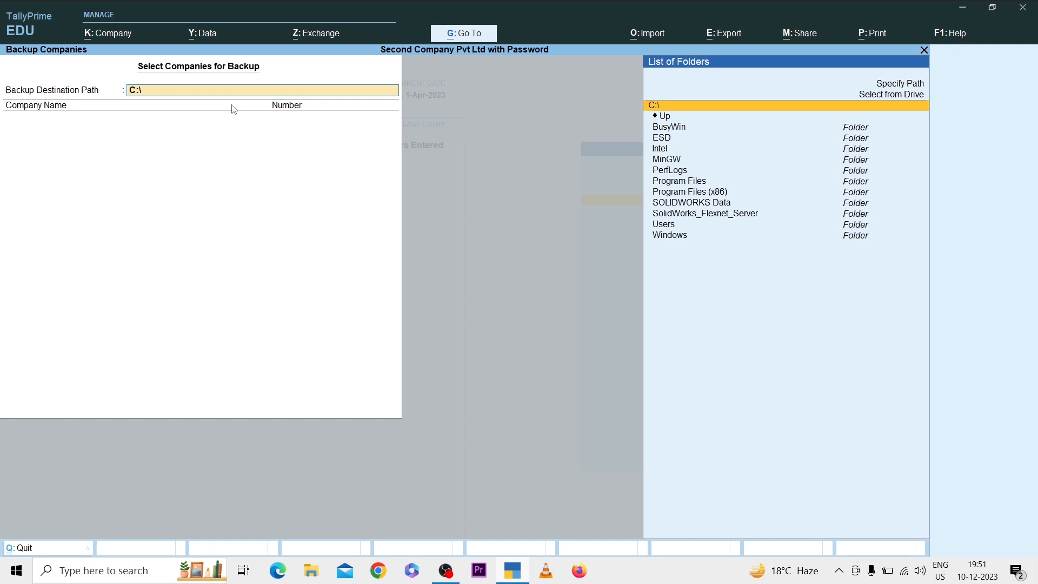
pyautogui.press('Up')
pyautogui.press('Return')
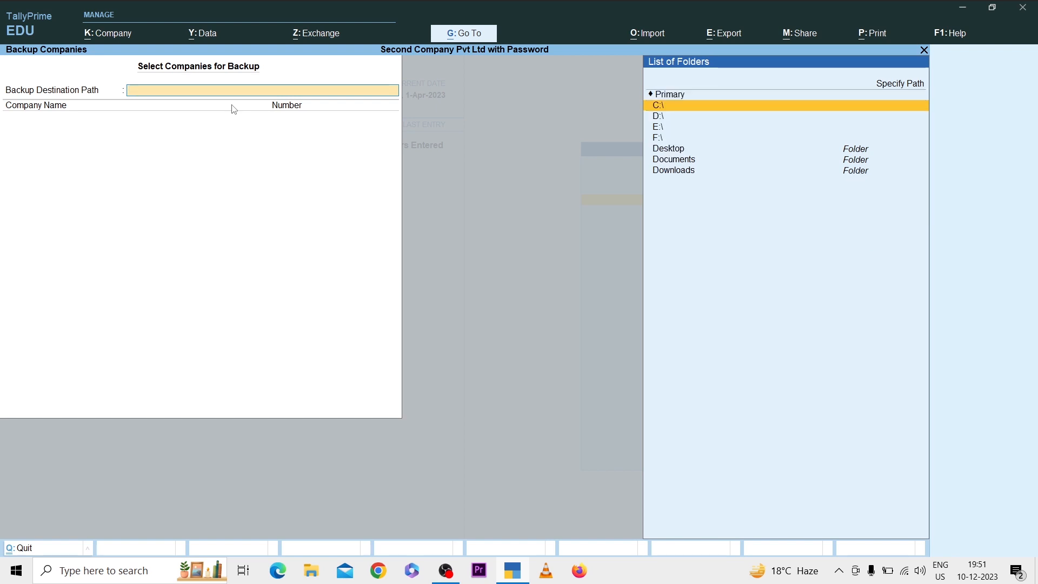
pyautogui.press('Down')
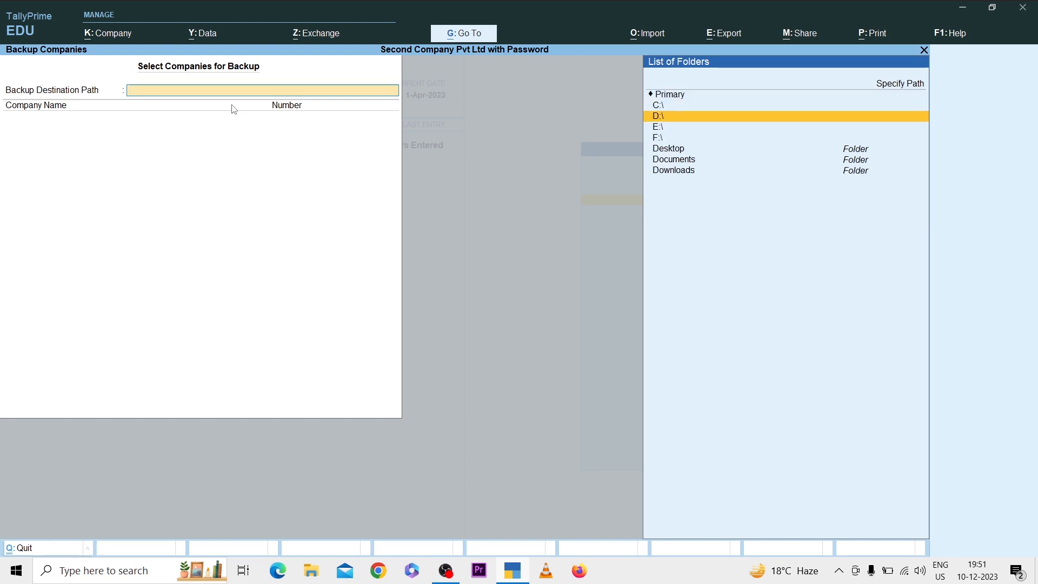
pyautogui.press('Return')
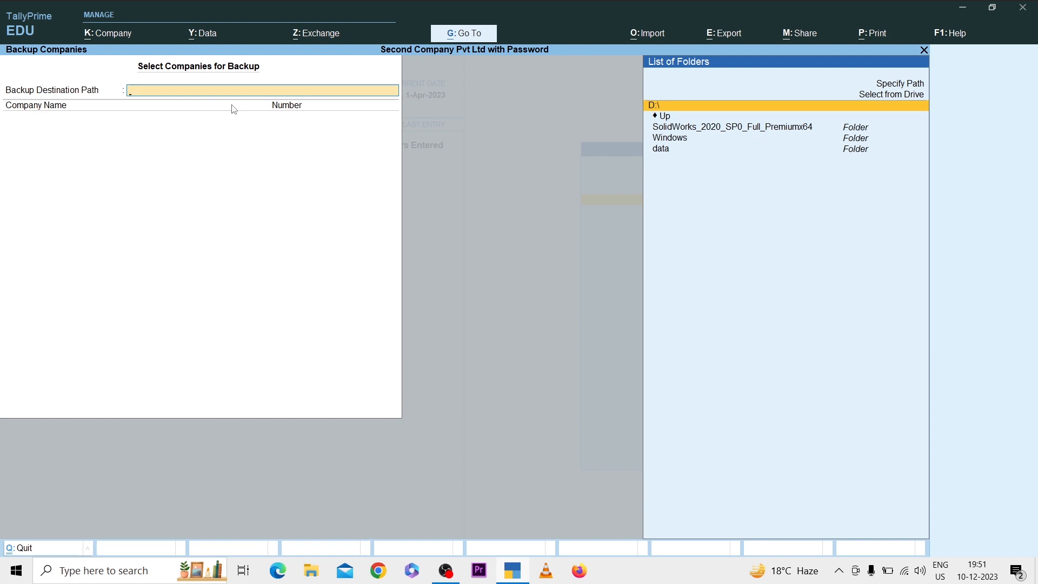
# Step: In File Explorer, create a folder named "Tally Backup" on the Windows (D:) drive and show the contents as large icons
pyautogui.press('super+e')
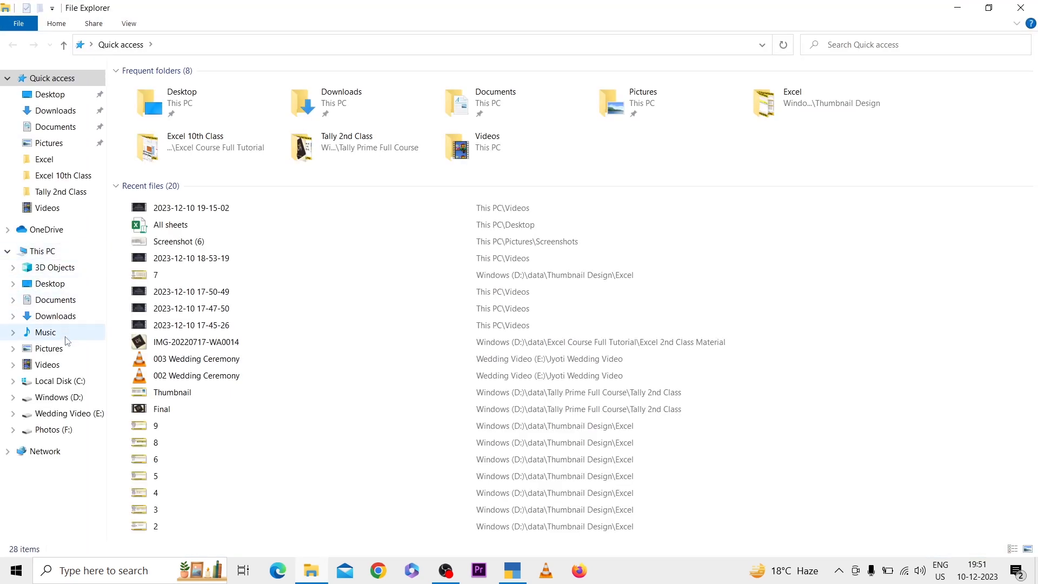
pyautogui.click(70, 397)
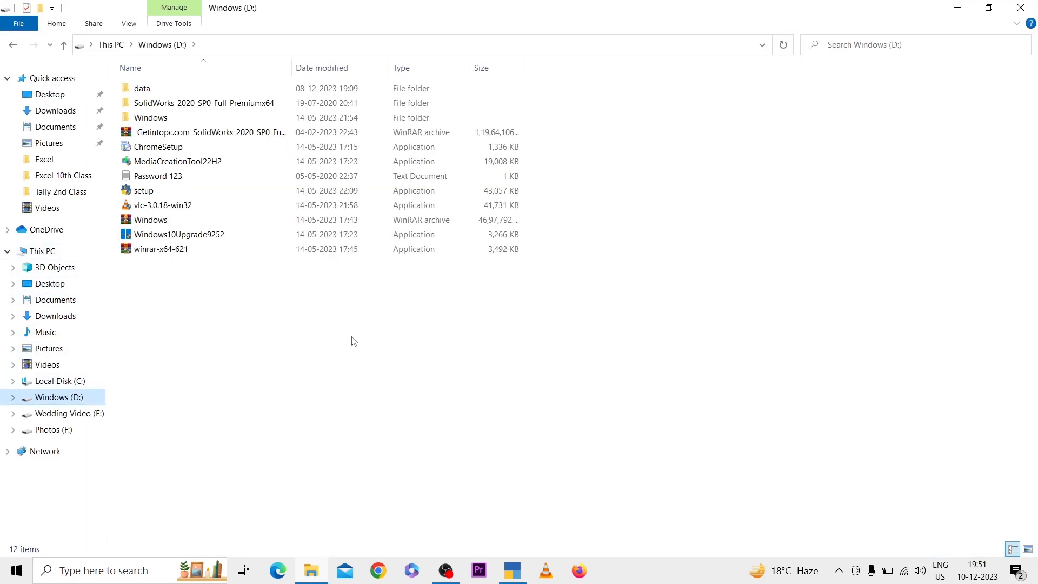
pyautogui.hotkey('ctrl', 'shift', 'n')
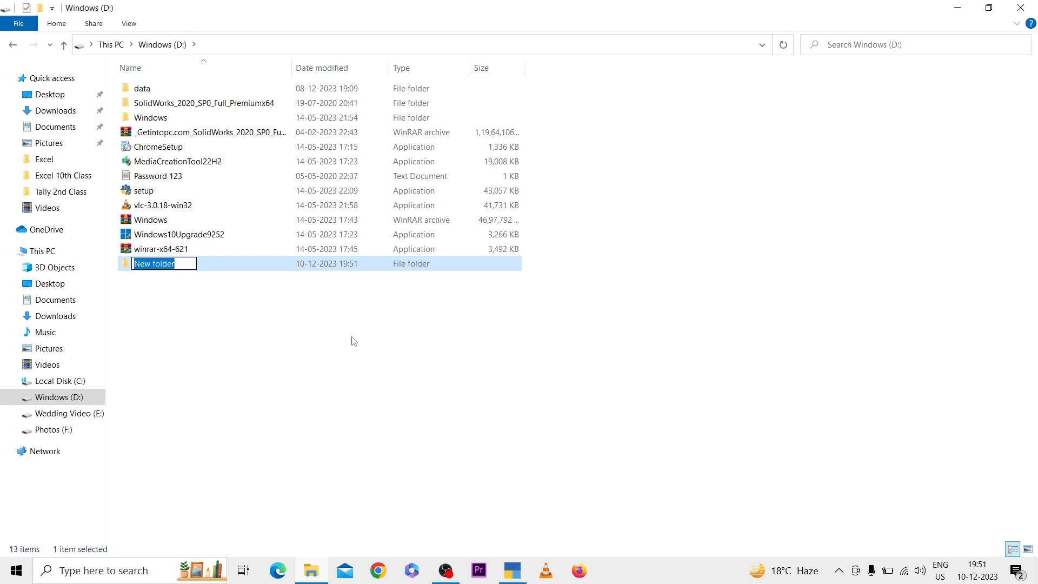
pyautogui.press('BackSpace')
pyautogui.write('Tal')
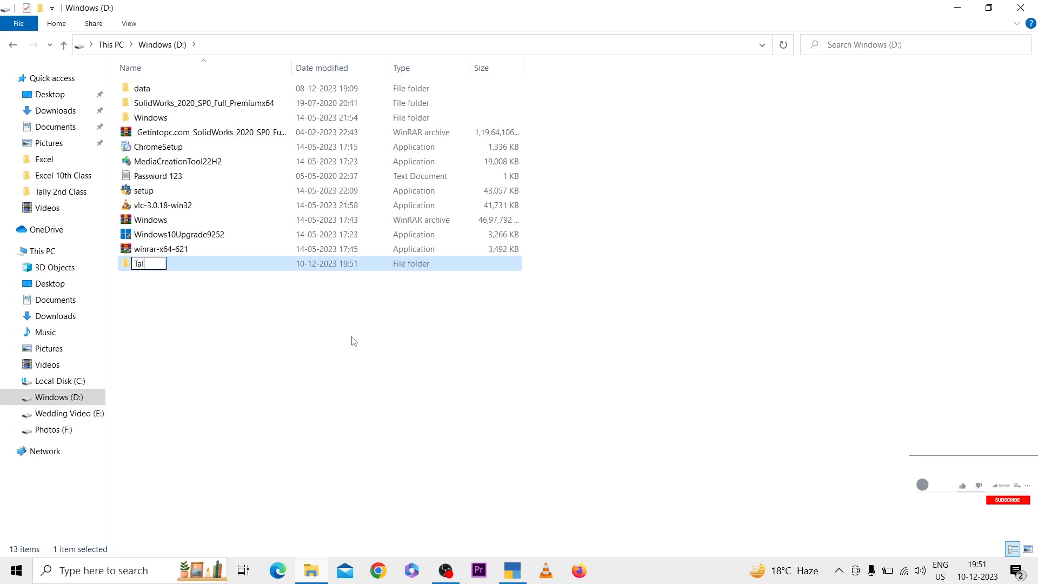
pyautogui.write('ly Backup')
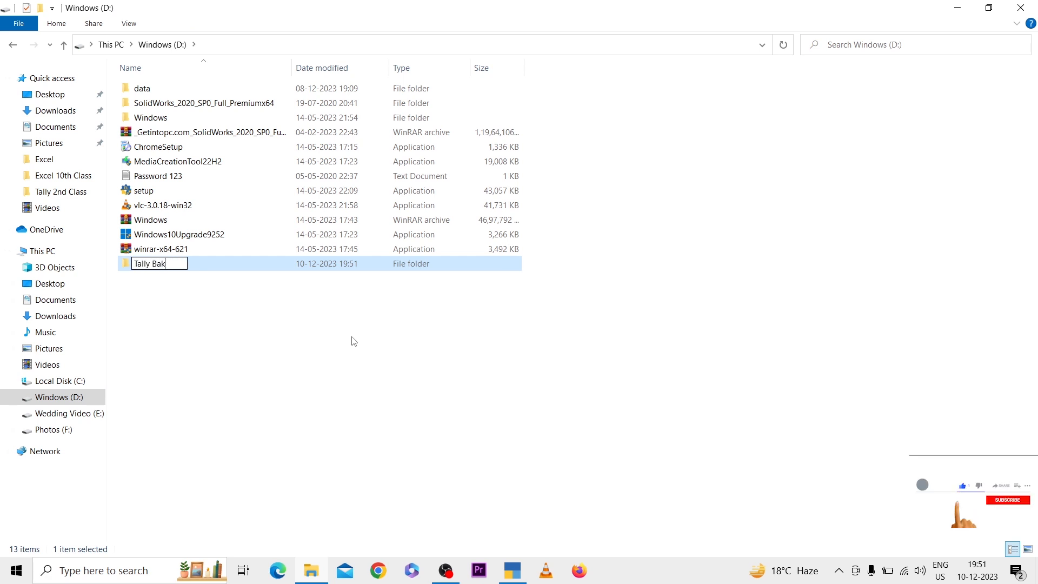
pyautogui.press('Return')
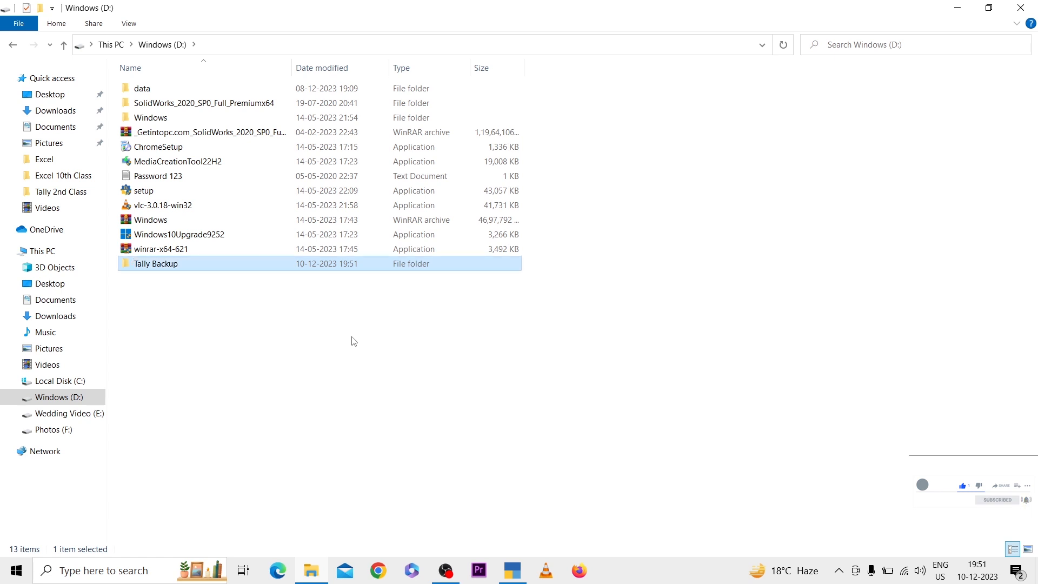
pyautogui.hotkey('ctrl', 'shift', '2')
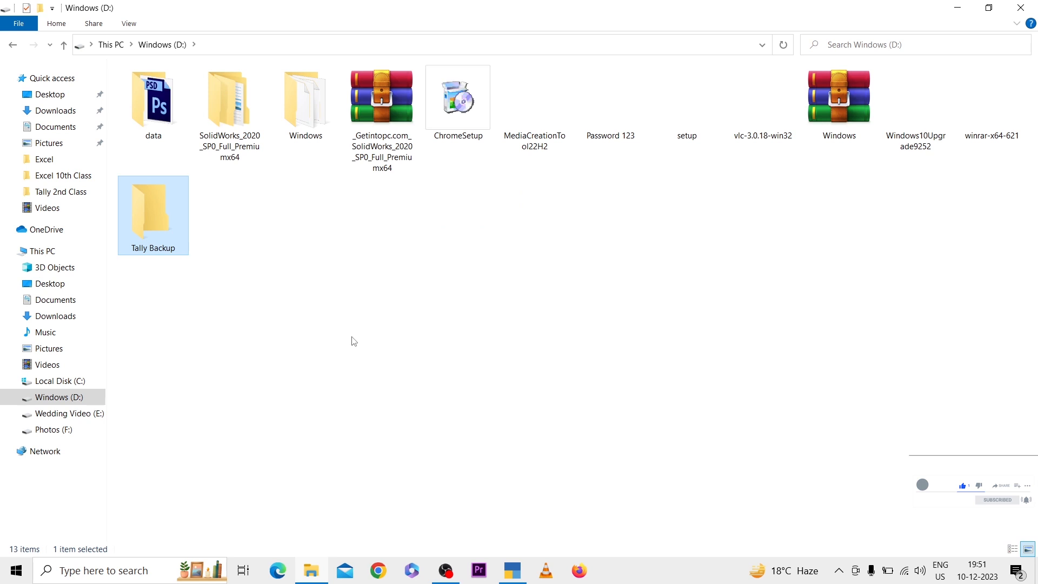
# Step: Switch back to TallyPrime and set the backup destination path to D:\Tally Backup
pyautogui.click(513, 571)
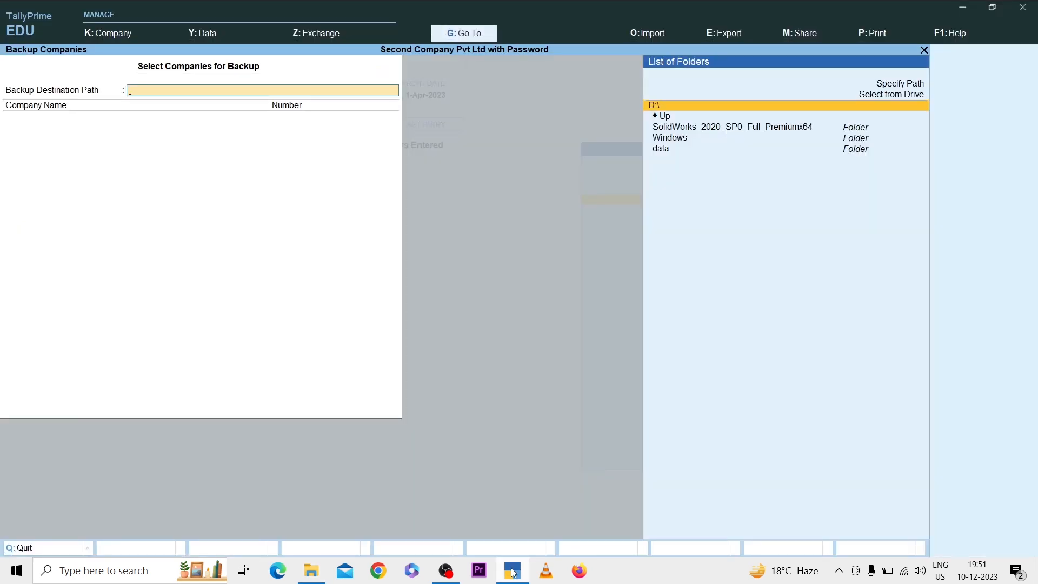
pyautogui.press('Up')
pyautogui.press('Return')
pyautogui.press('Down')
pyautogui.press('Return')
pyautogui.press('Down')
pyautogui.press('Down')
pyautogui.press('Down')
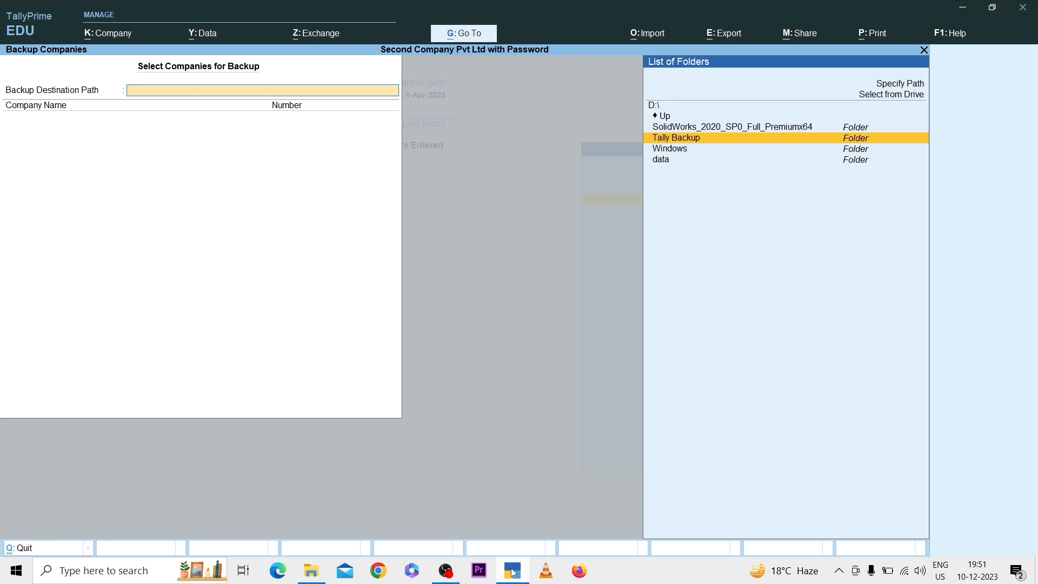
pyautogui.press('Return')
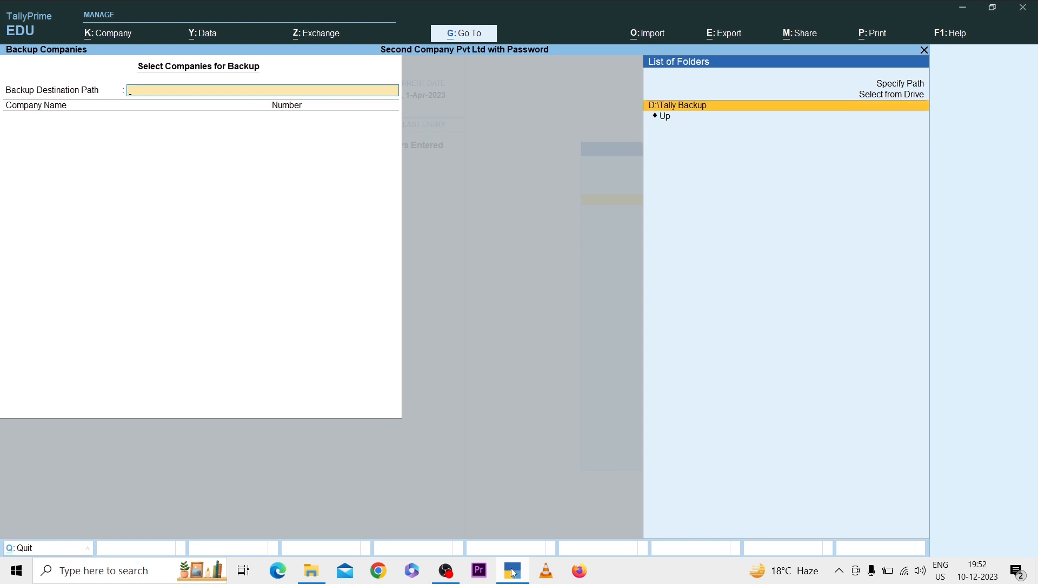
pyautogui.press('Return')
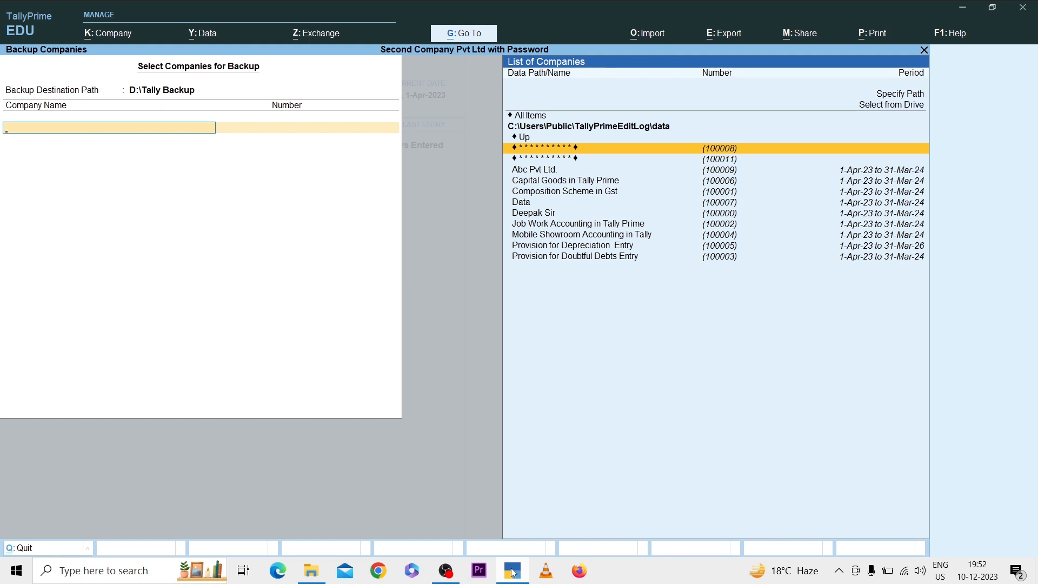
# Step: Back up only the encrypted company numbered 100011, ending the company list and entering its TallyVault password
pyautogui.press('Down')
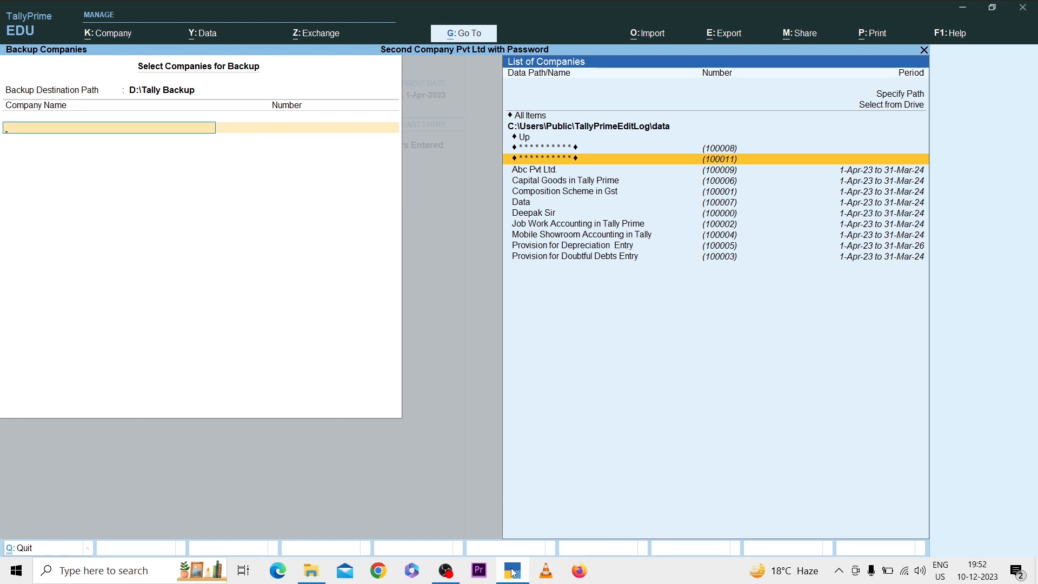
pyautogui.press('Return')
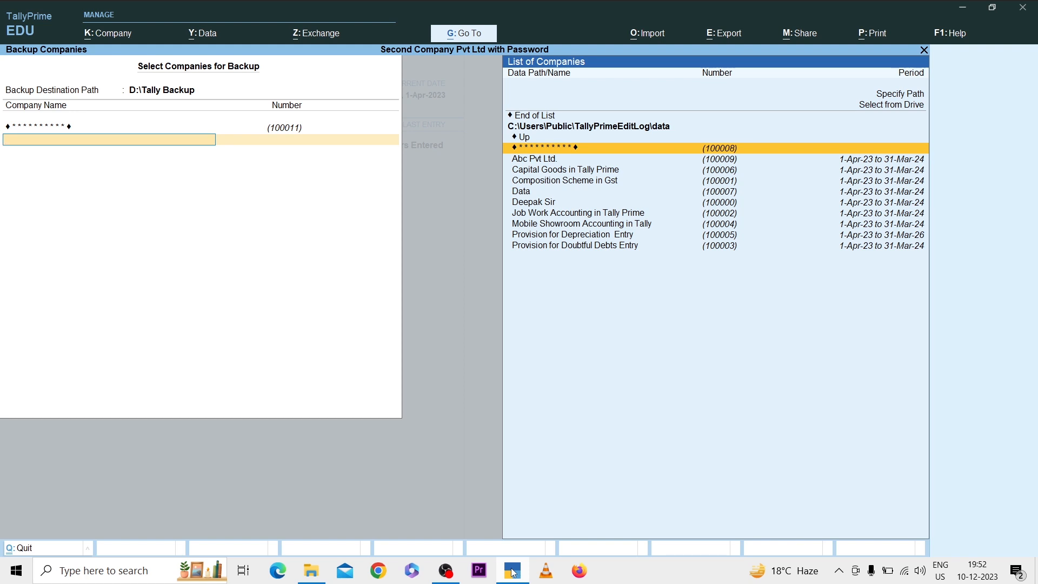
pyautogui.press('Down')
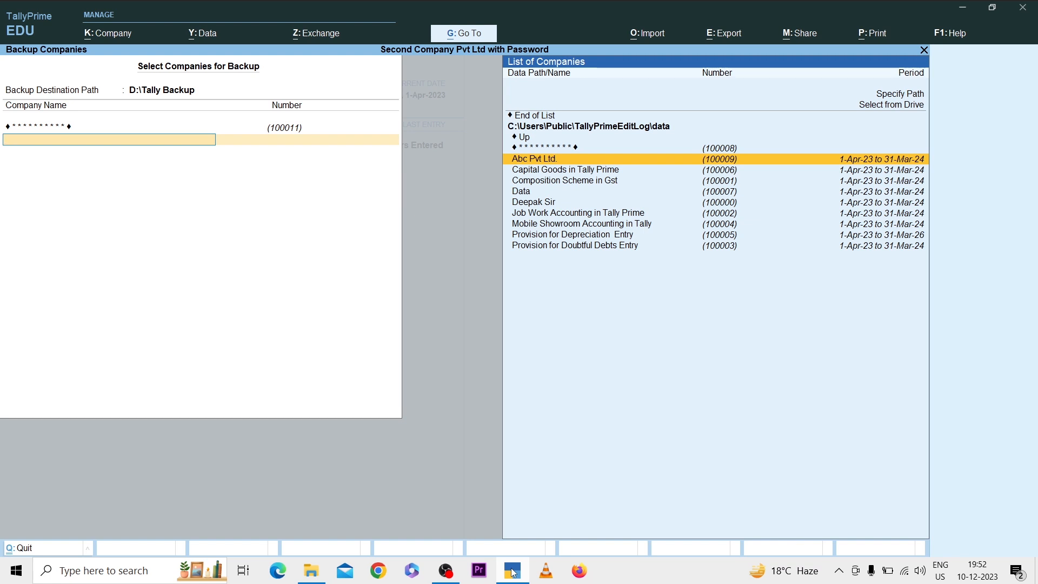
pyautogui.press('Up')
pyautogui.press('Up')
pyautogui.press('Up')
pyautogui.press('Up')
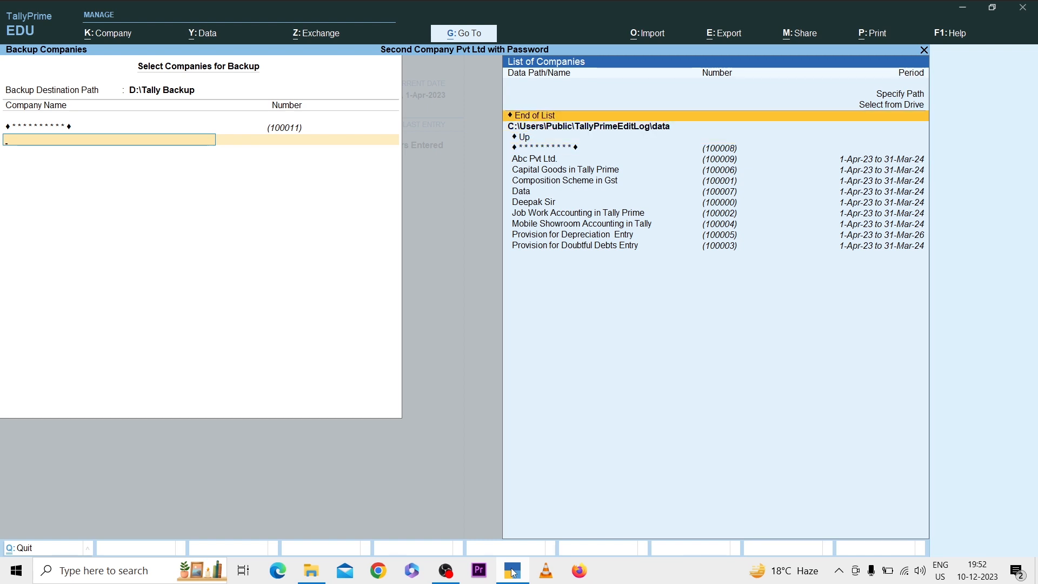
pyautogui.press('Return')
pyautogui.press('Return')
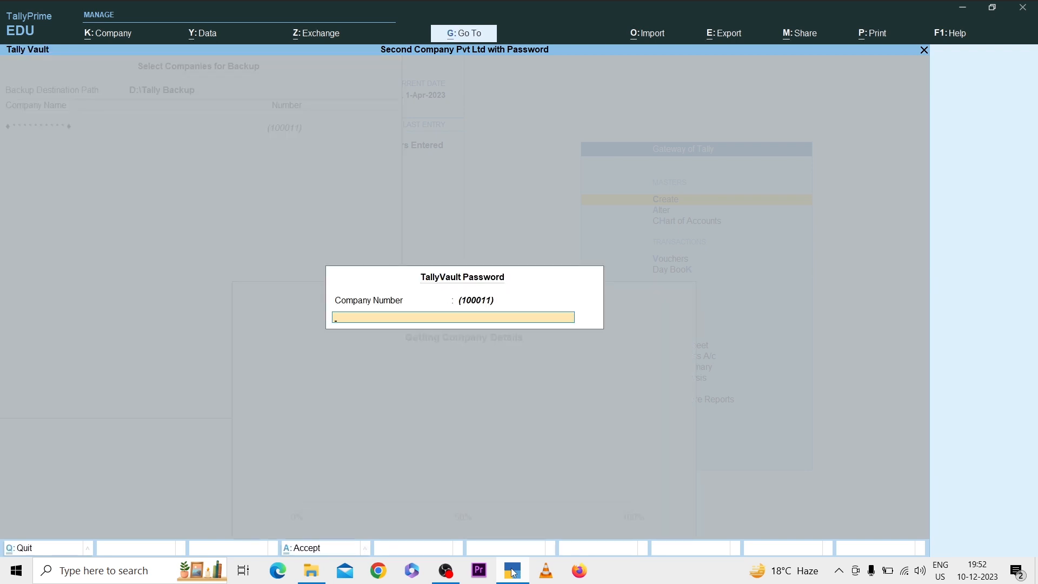
pyautogui.press('Return')
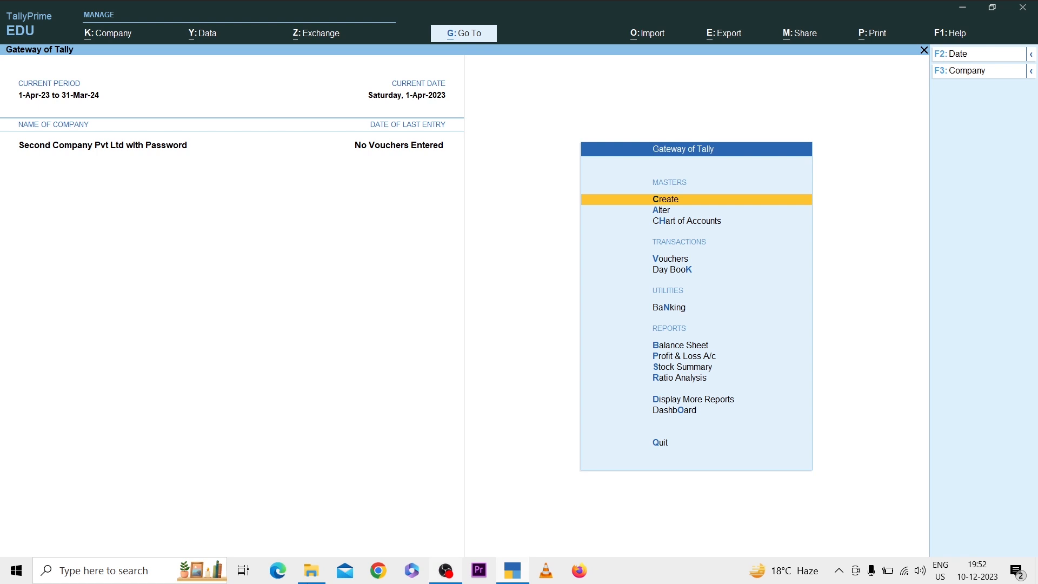
# Step: Check the backup file inside the Tally Backup folder in File Explorer and return to TallyPrime
pyautogui.click(312, 571)
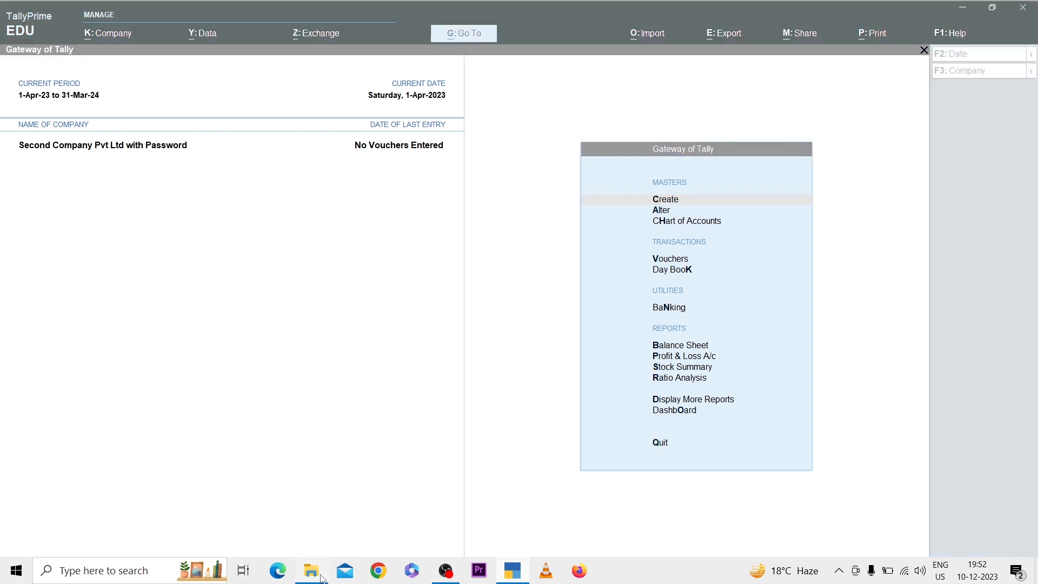
pyautogui.doubleClick(164, 215)
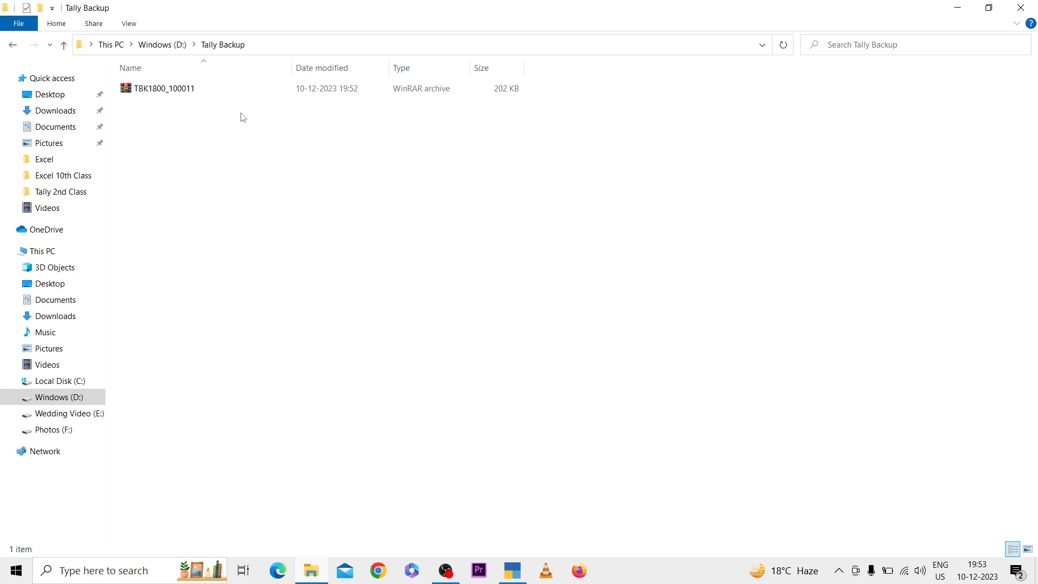
pyautogui.click(518, 566)
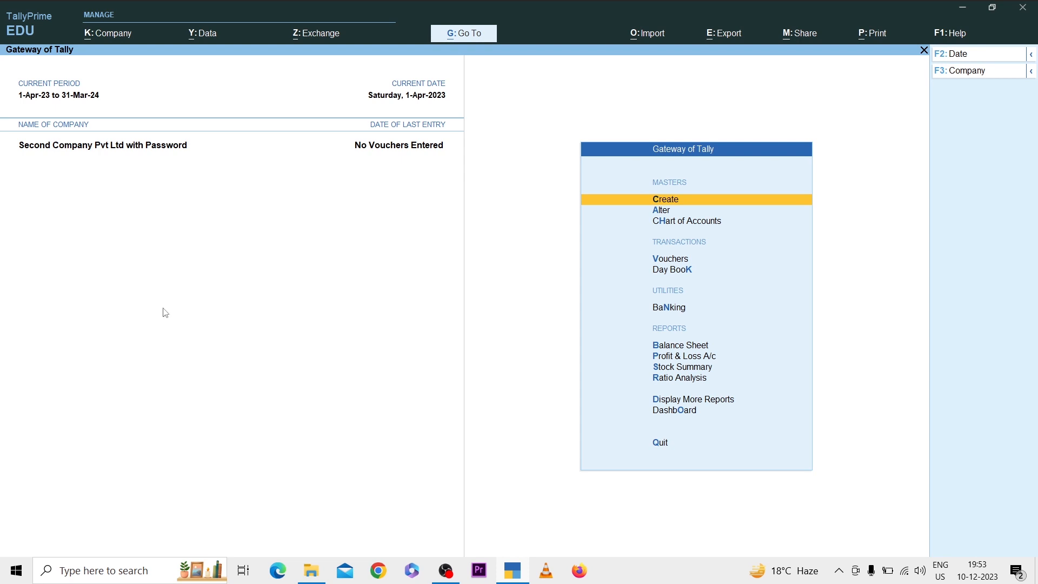
# Step: Open the company "Second Company Pvt Ltd with Password" for alteration and delete it, confirming the deletion
pyautogui.hotkey('alt', 'k')
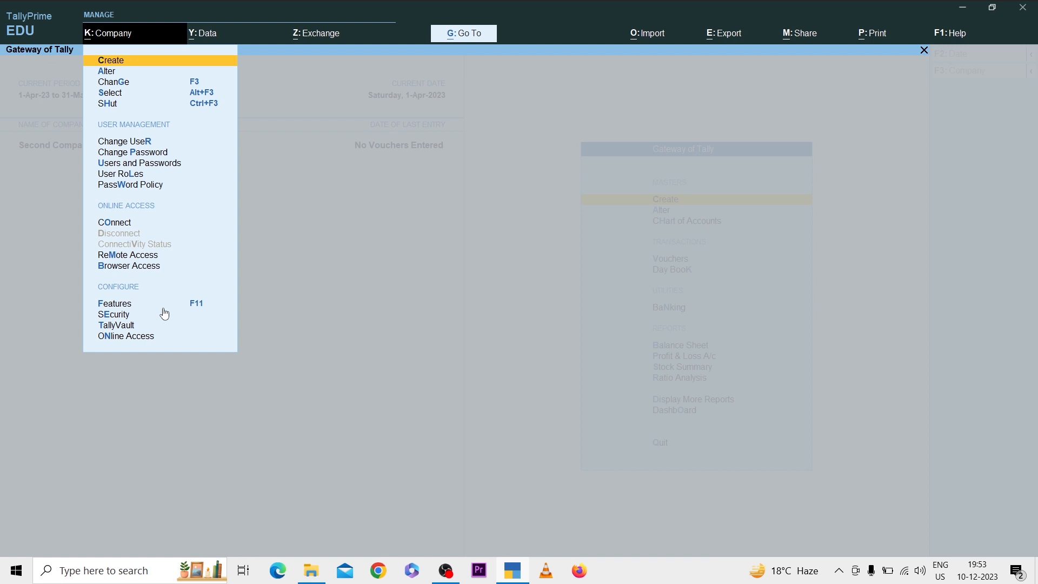
pyautogui.press('Down')
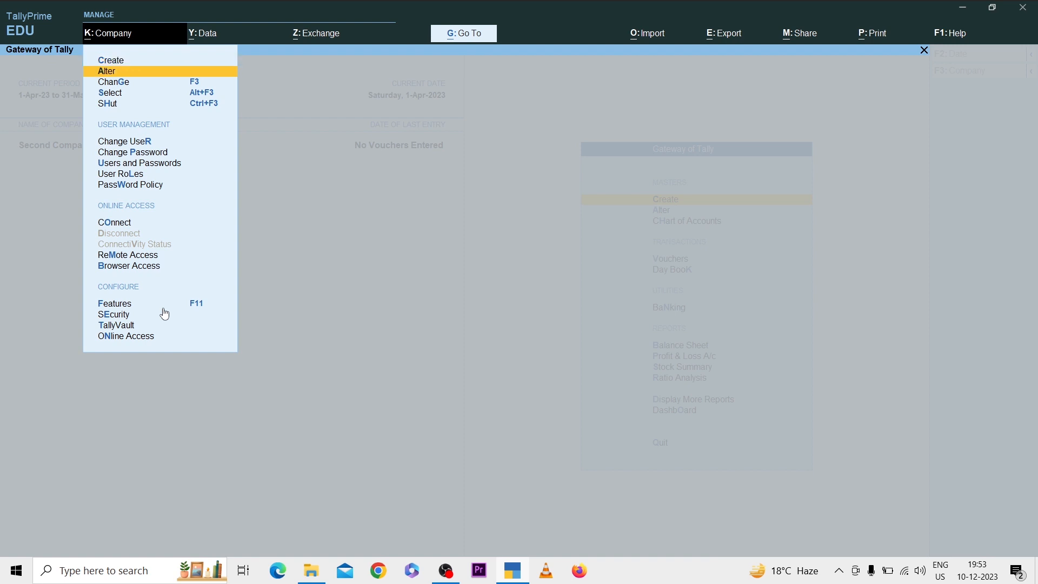
pyautogui.press('Return')
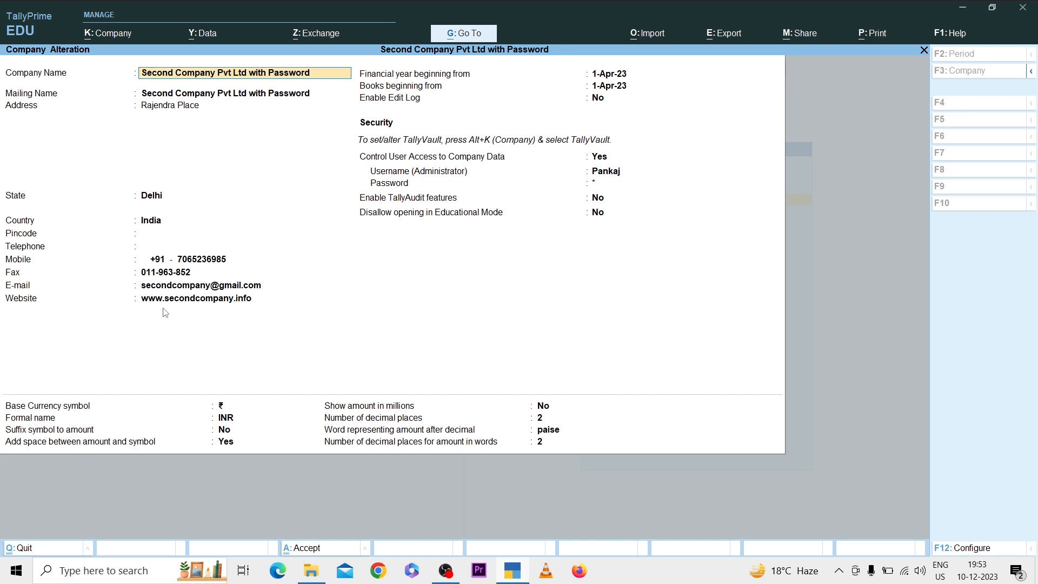
pyautogui.hotkey('alt', 'd')
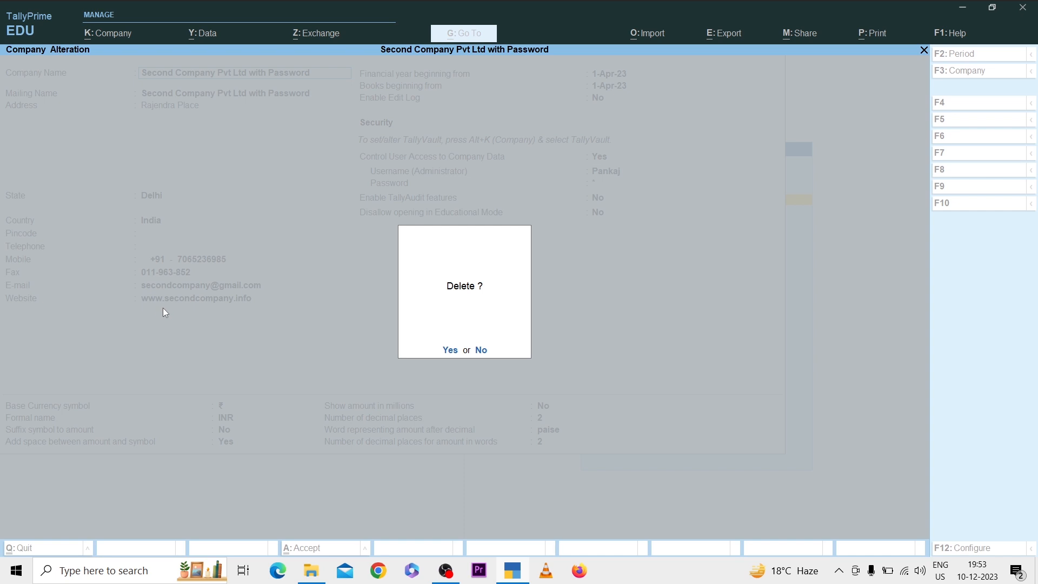
pyautogui.press('y')
pyautogui.press('y')
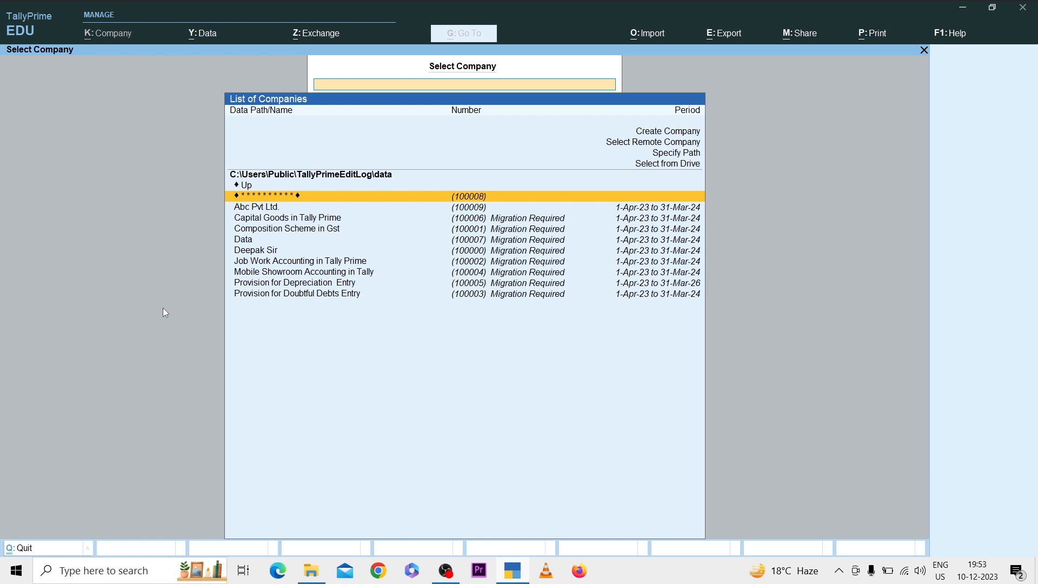
# Step: Start a company restore to C:\Users\Public\TallyPrimeEditLog\data and choose D:\Tally Backup as the folder holding the backup
pyautogui.hotkey('alt', 'y')
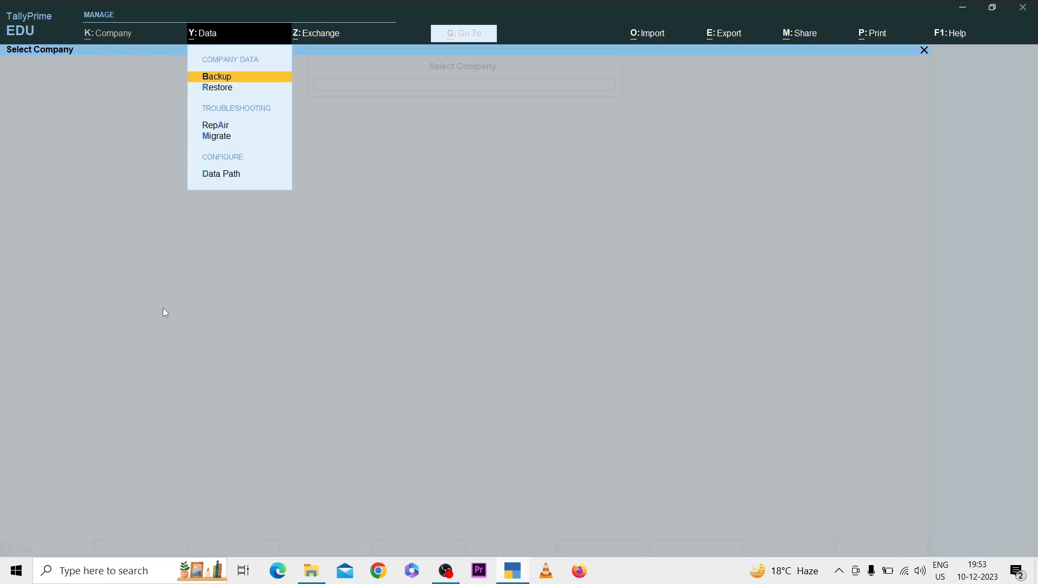
pyautogui.press('Down')
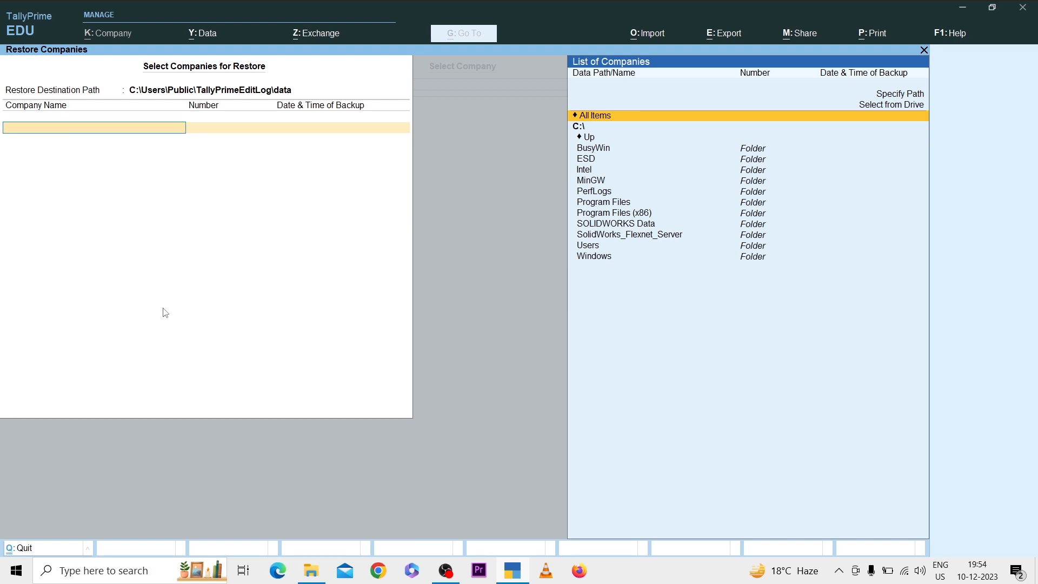
pyautogui.press('Up')
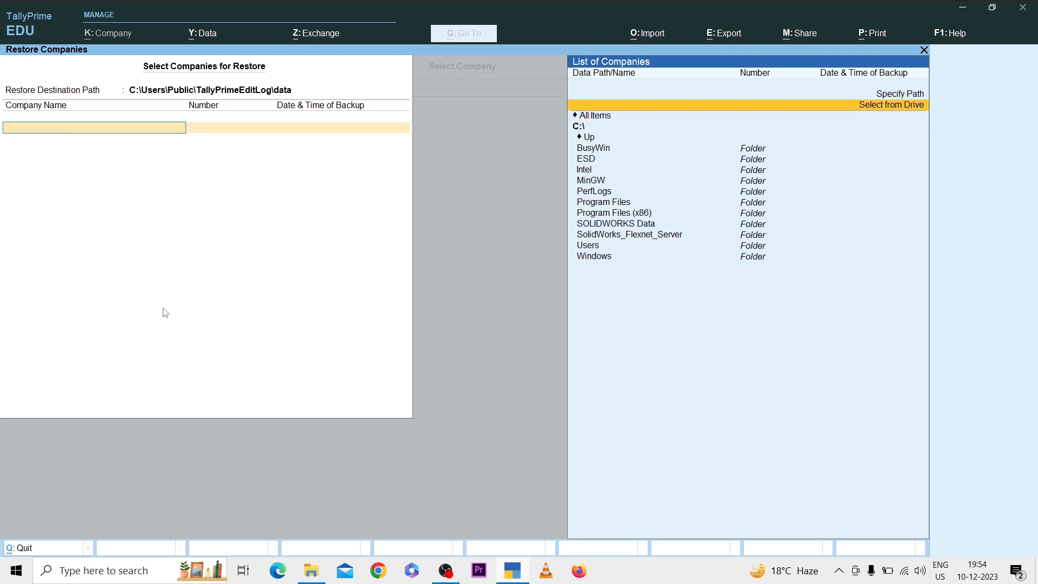
pyautogui.press('Return')
pyautogui.press('Down')
pyautogui.press('Return')
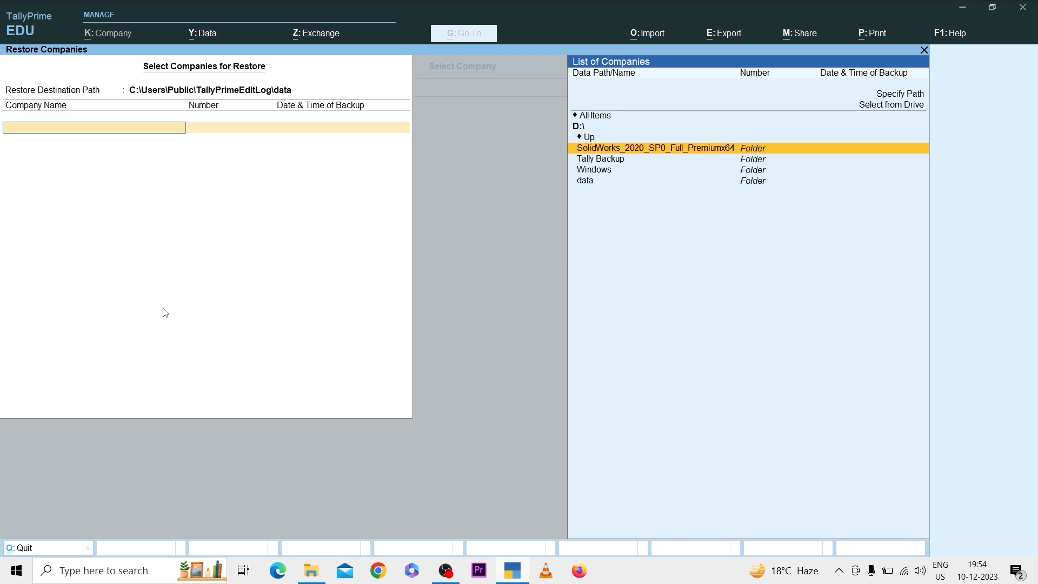
pyautogui.press('Down')
pyautogui.press('Return')
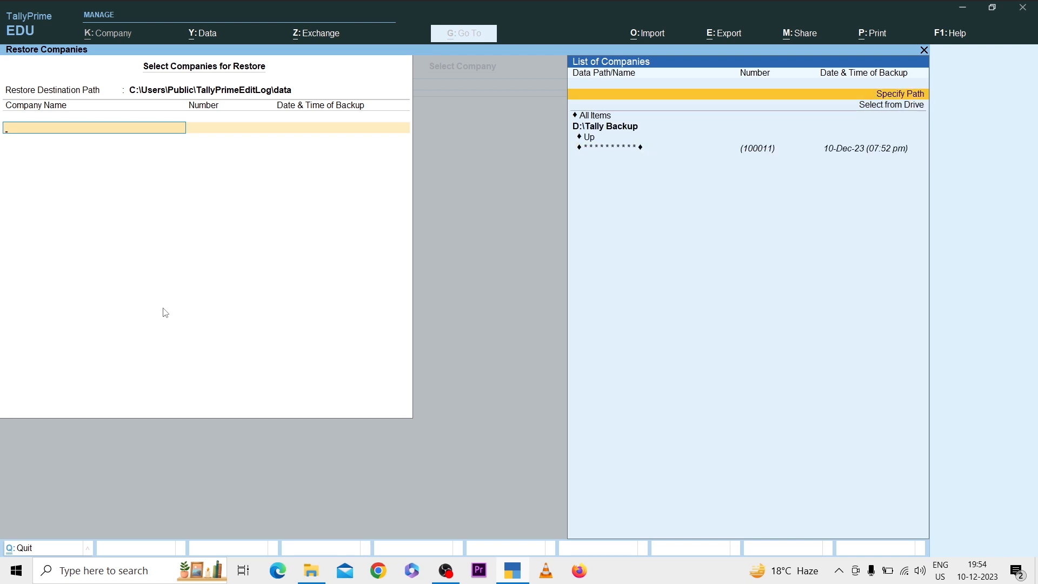
# Step: Restore the encrypted company numbered 100011 from the backup, entering its TallyVault password, and close the restore
pyautogui.press('Down')
pyautogui.press('Down')
pyautogui.press('Down')
pyautogui.press('Down')
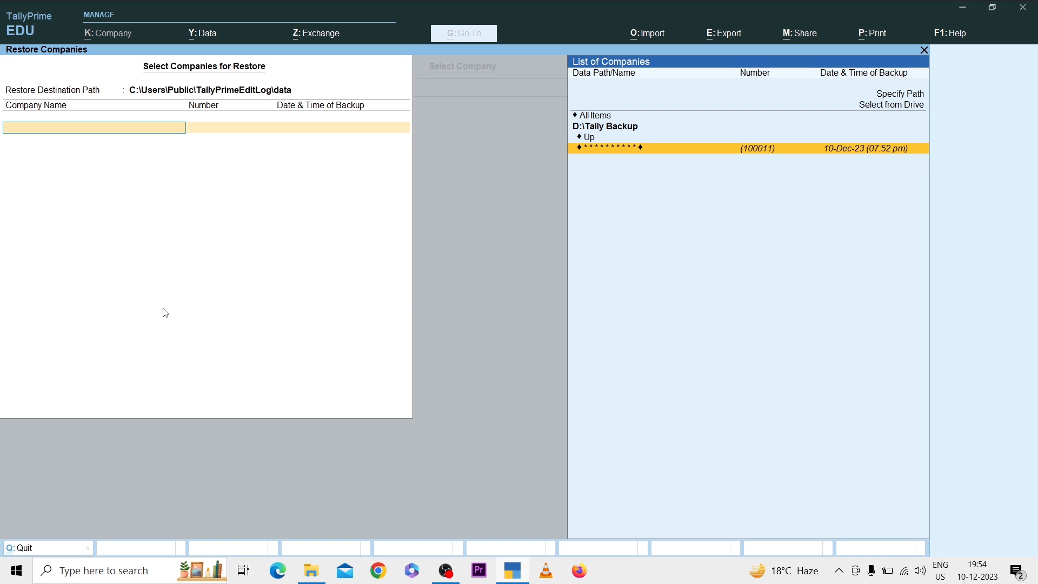
pyautogui.press('Return')
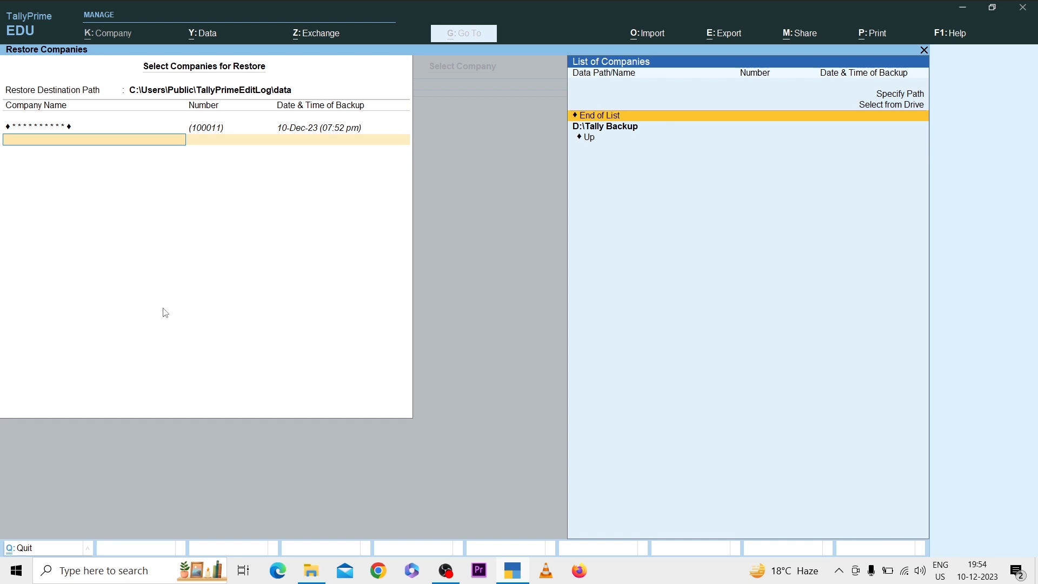
pyautogui.press('Return')
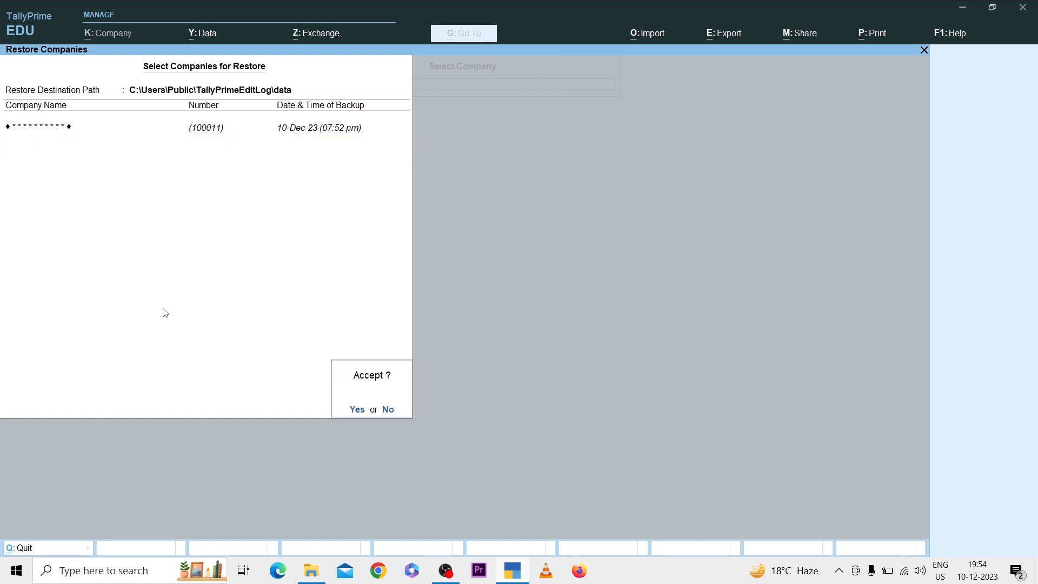
pyautogui.press('Return')
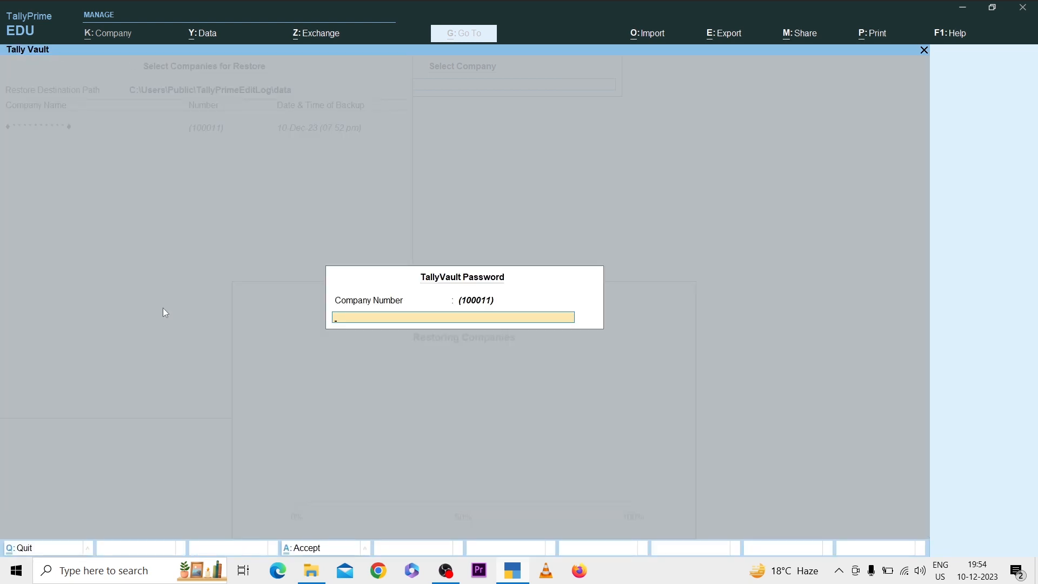
pyautogui.press('Return')
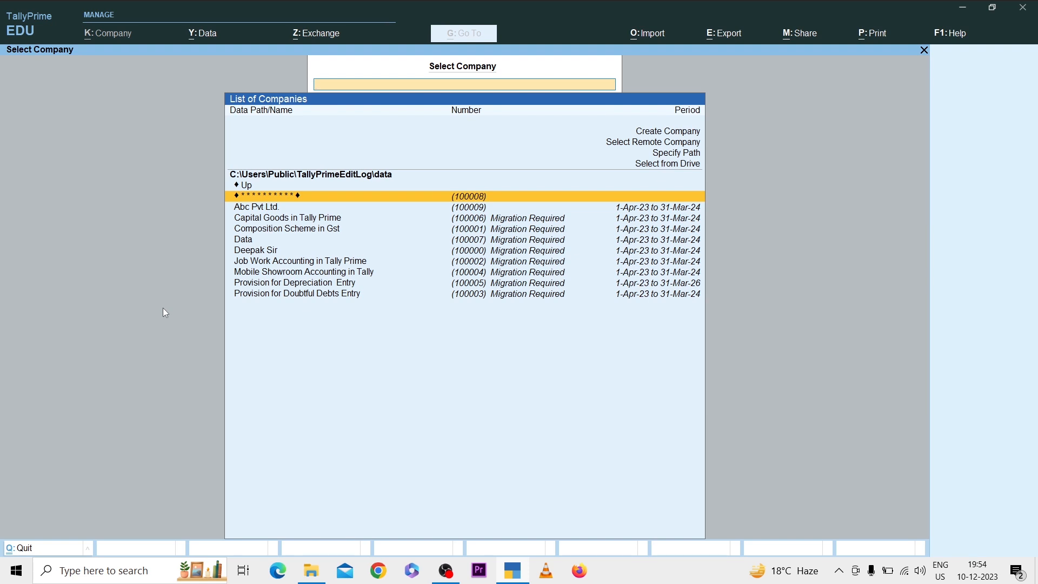
pyautogui.press('Escape')
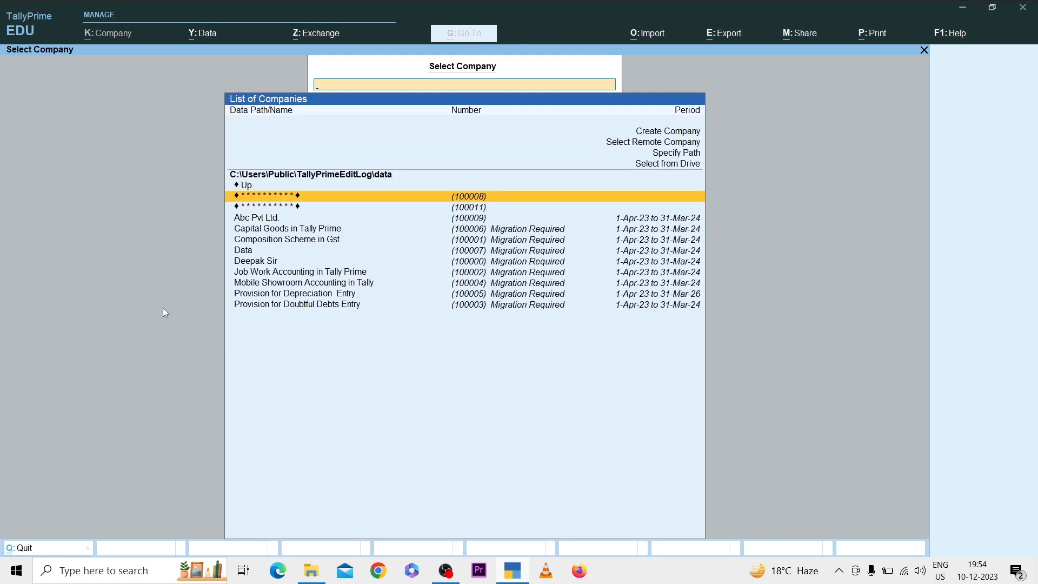
# Step: Open the restored company numbered 100011 with its TallyVault password and the administrator username and password
pyautogui.press('Down')
pyautogui.press('Return')
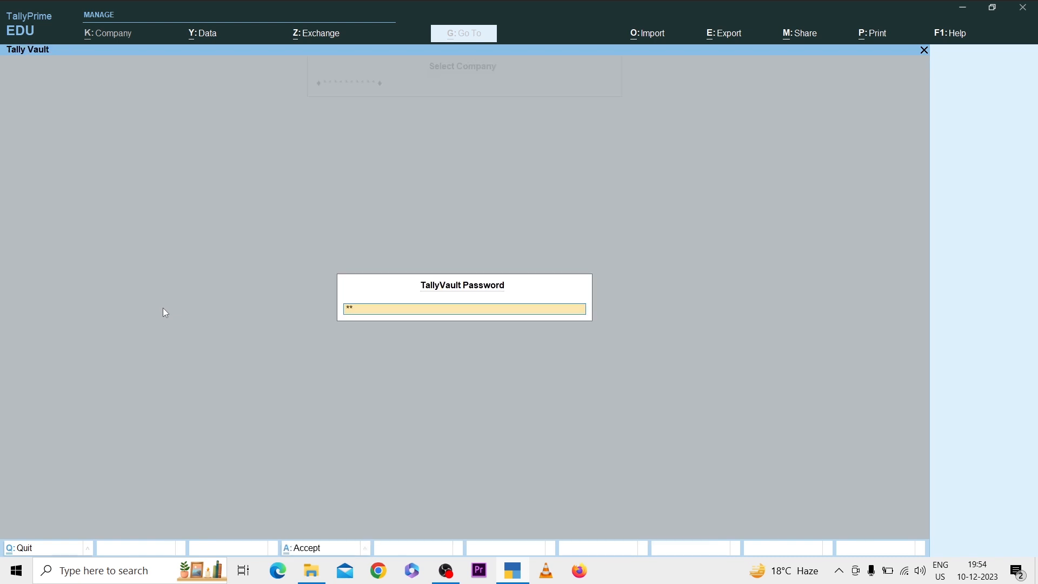
pyautogui.press('Return')
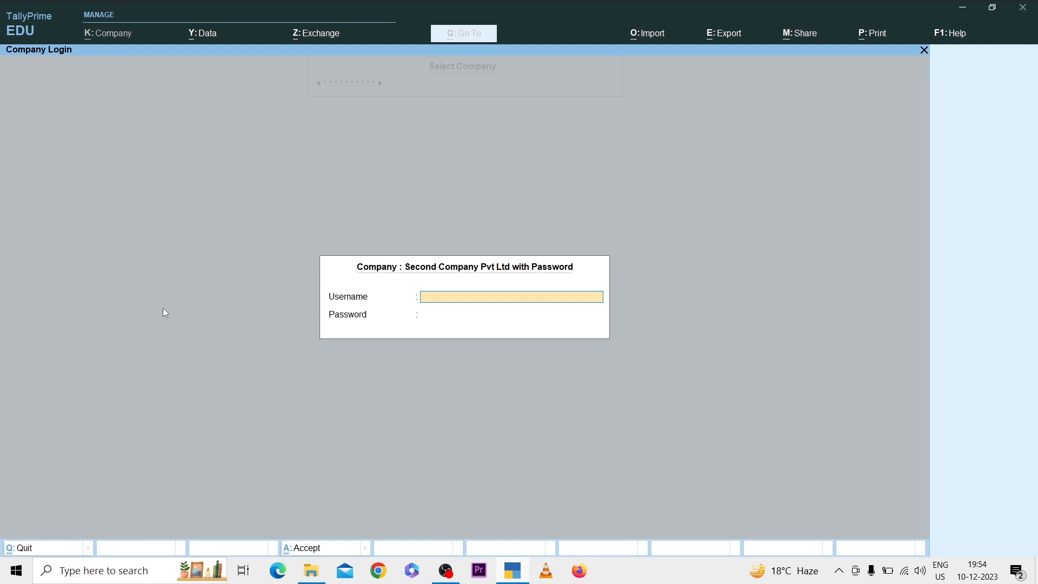
pyautogui.write('Pankaj')
pyautogui.press('Return')
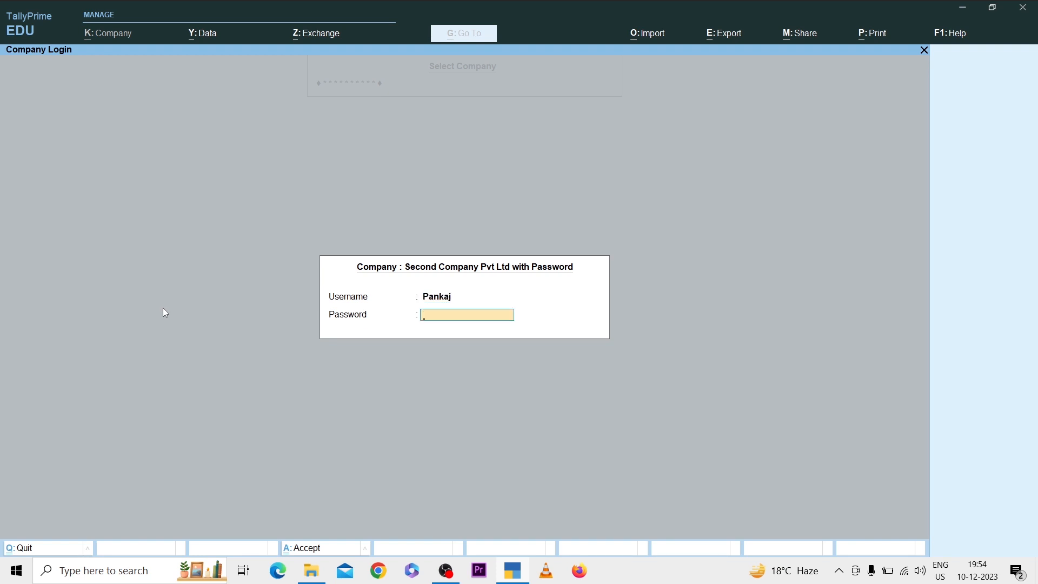
pyautogui.press('Return')
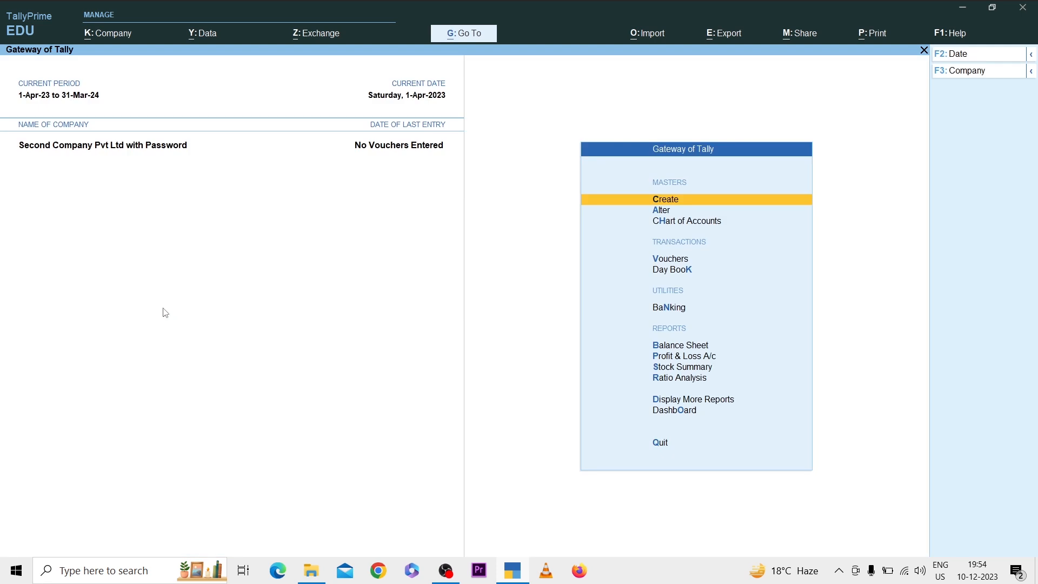